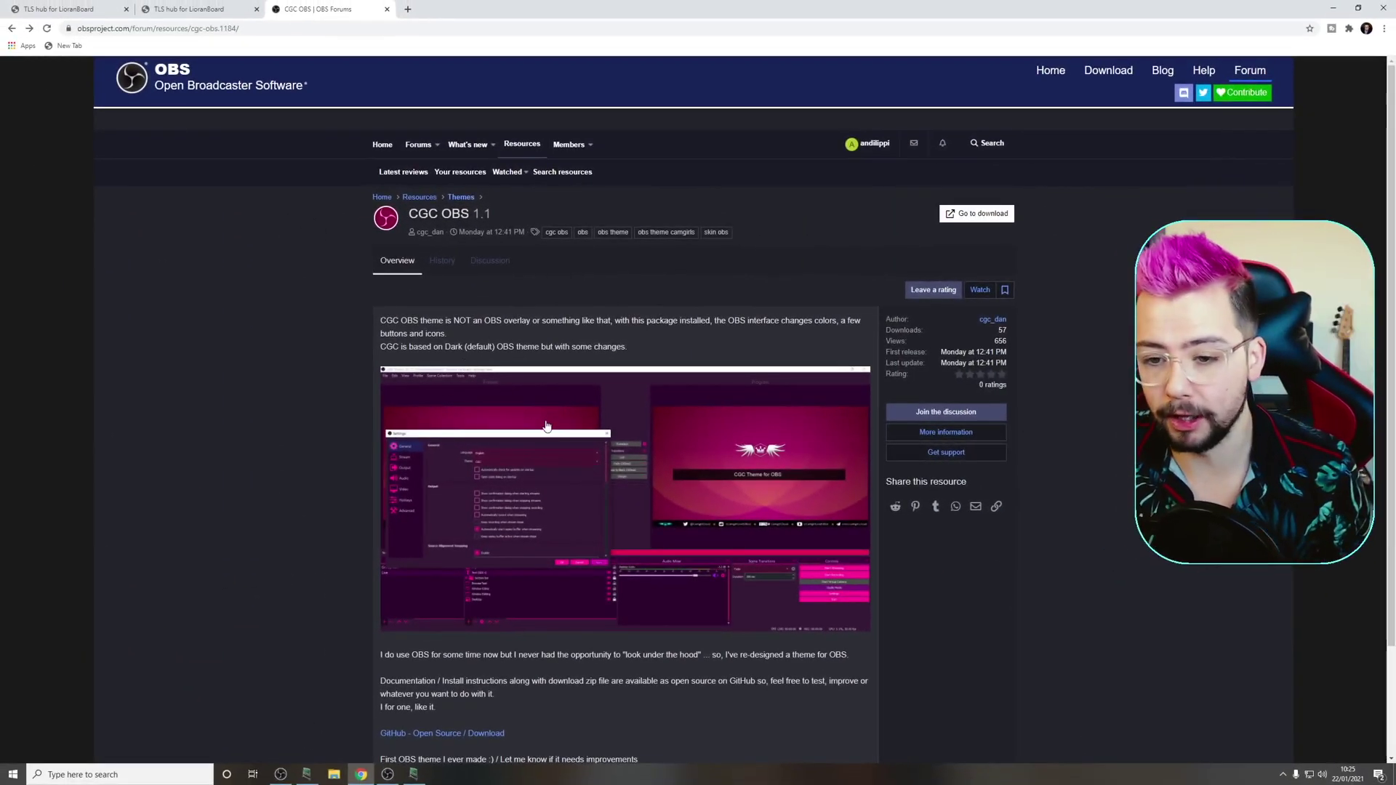
Scroll through the CGC OBS 1.1 theme page's description, preview and GitHub download link
scroll(559, 456, "down", 2)
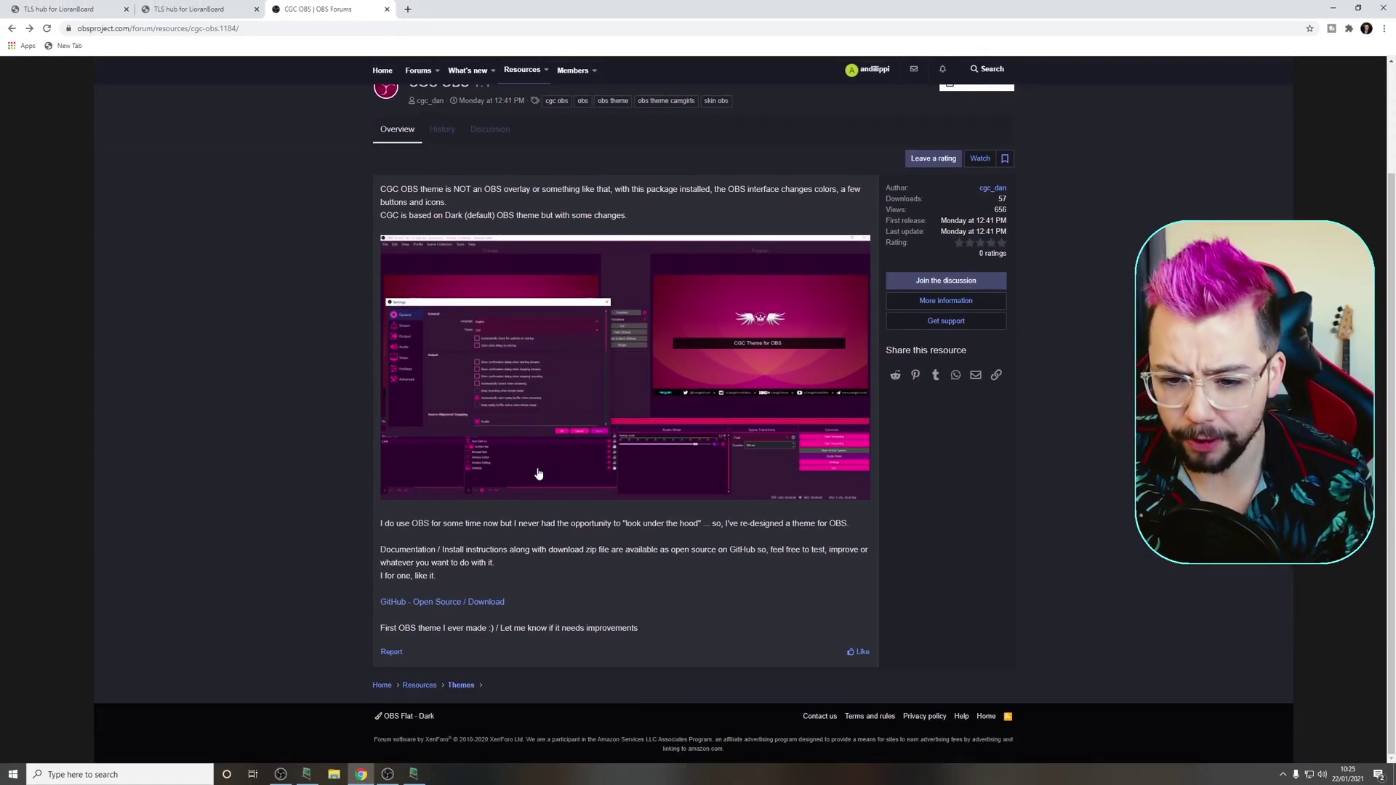
scroll(522, 515, "up", 2)
scroll(522, 516, "down", 2)
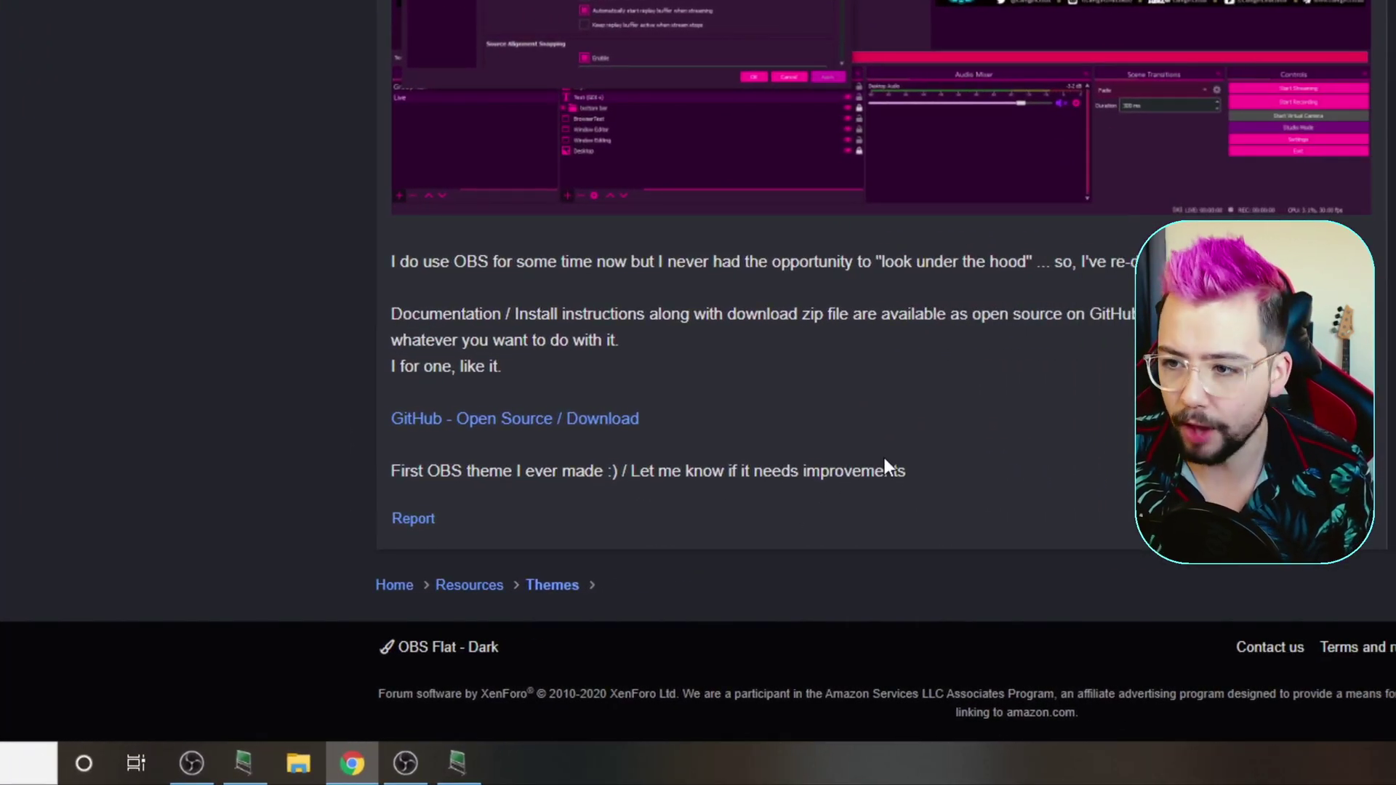
scroll(887, 460, "up", 3)
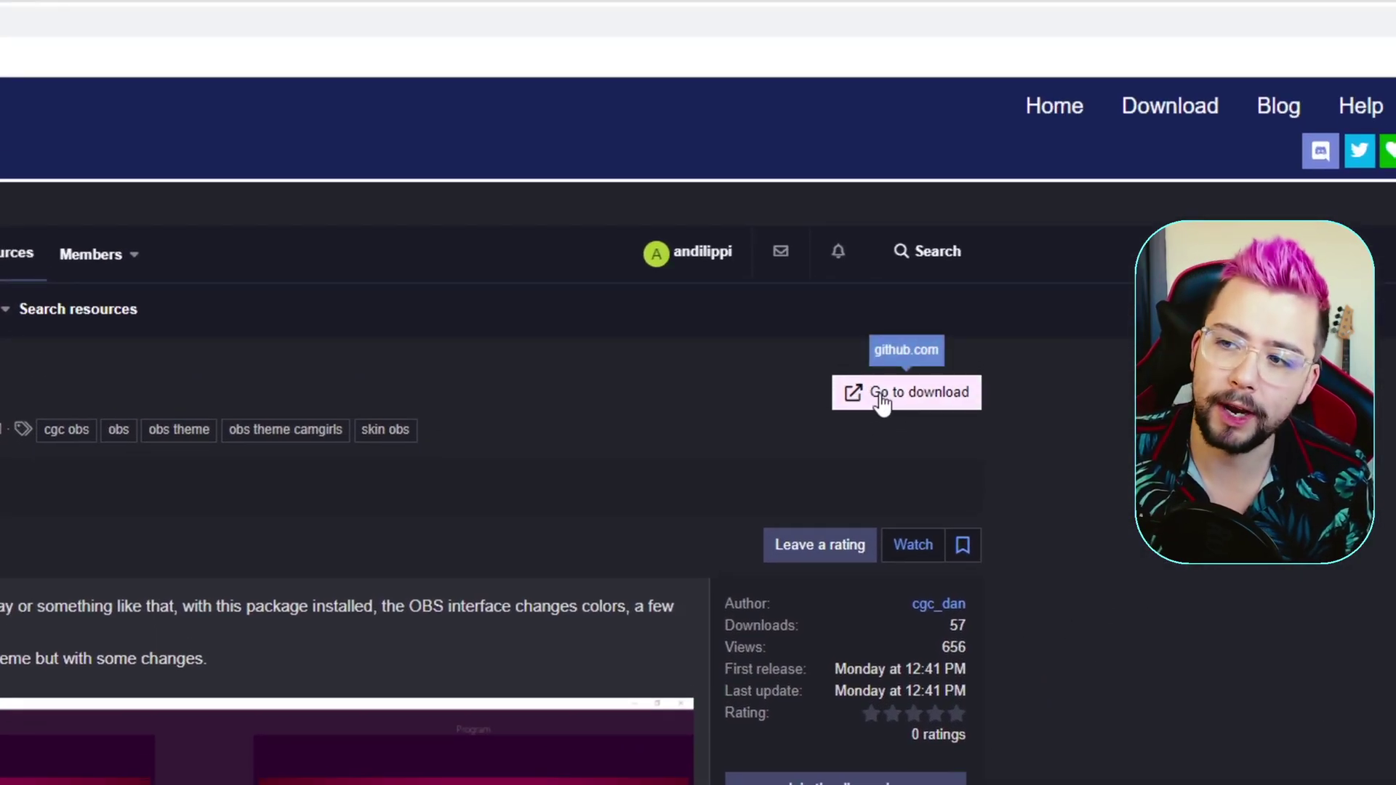
Download cgc_theme_obs.zip from the CGC Theme OBS GitHub release and bring up File Explorer
left_click(881, 400)
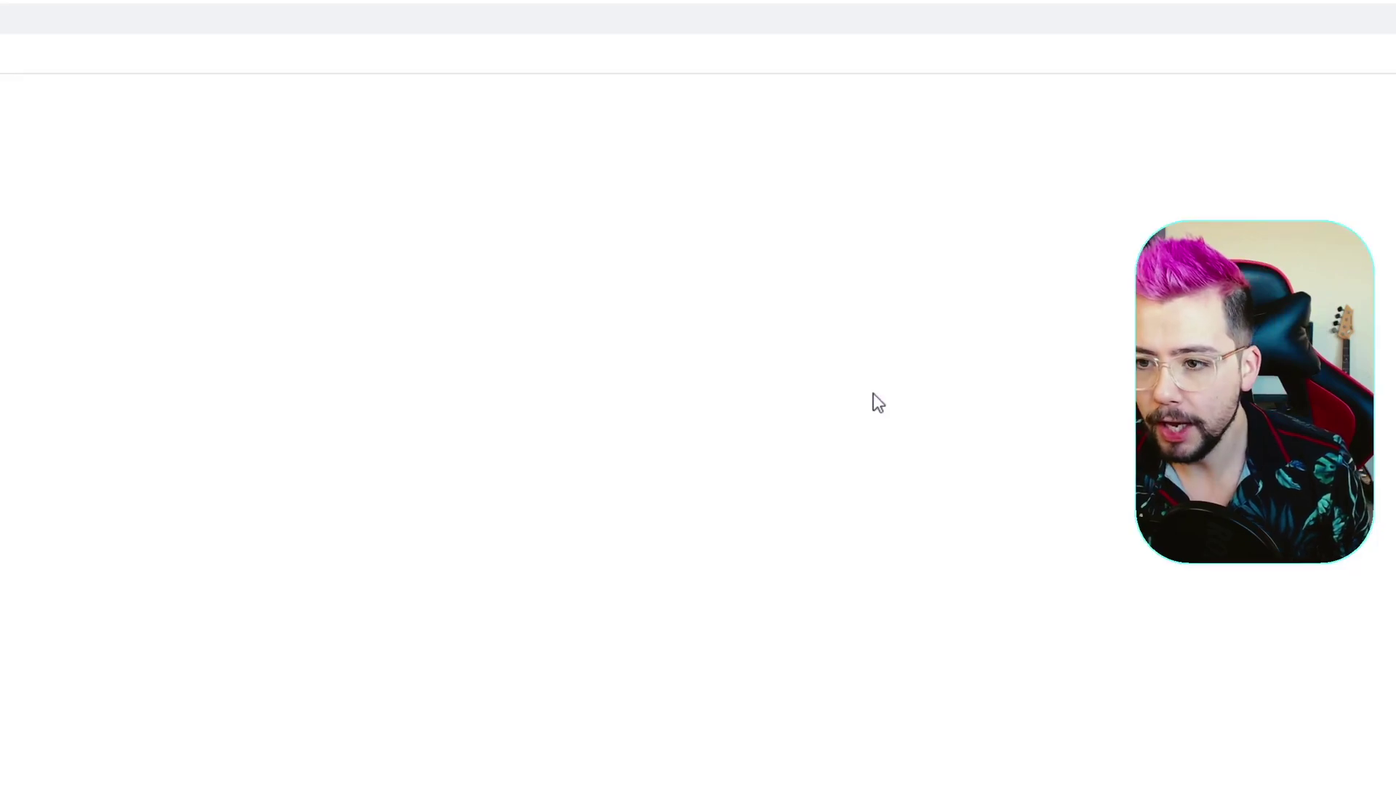
scroll(720, 390, "down", 2)
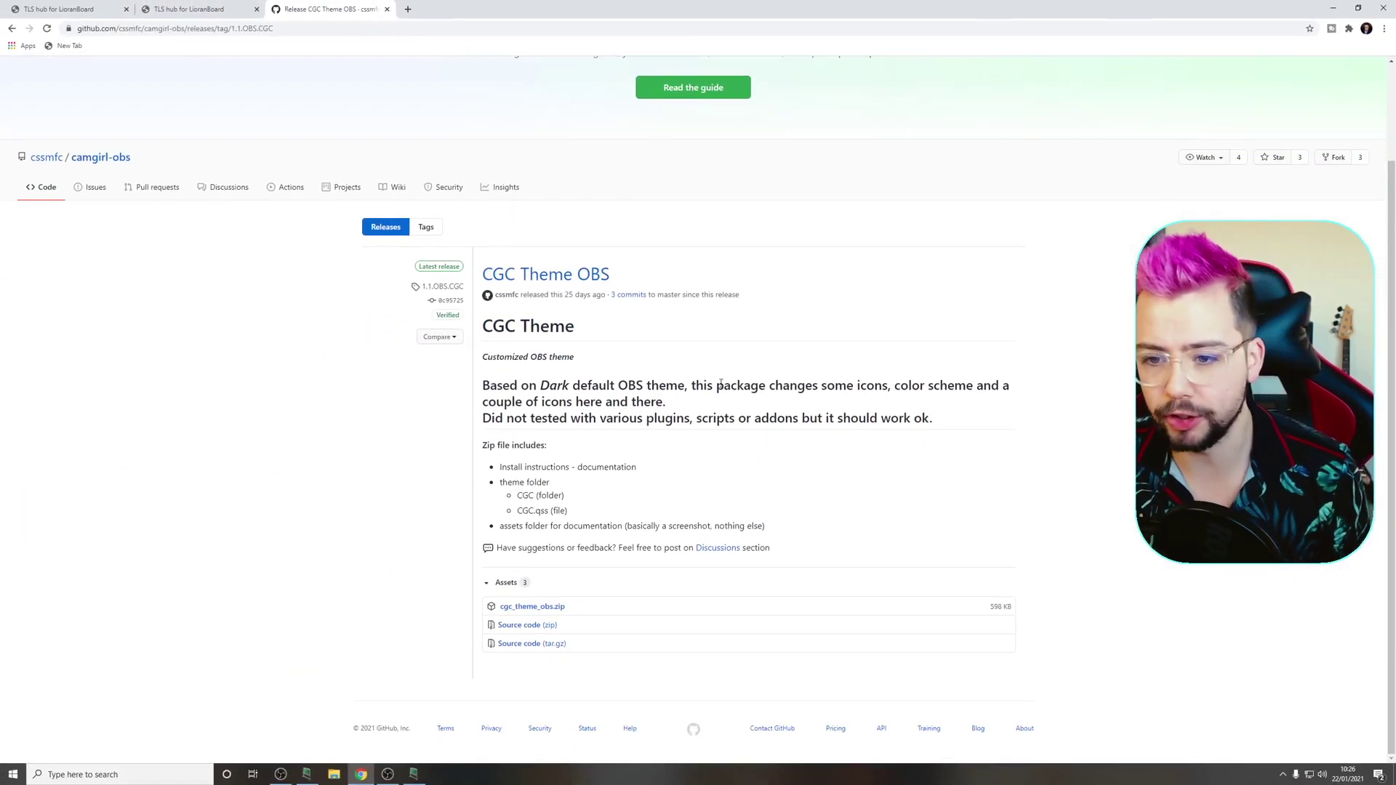
left_click(540, 610)
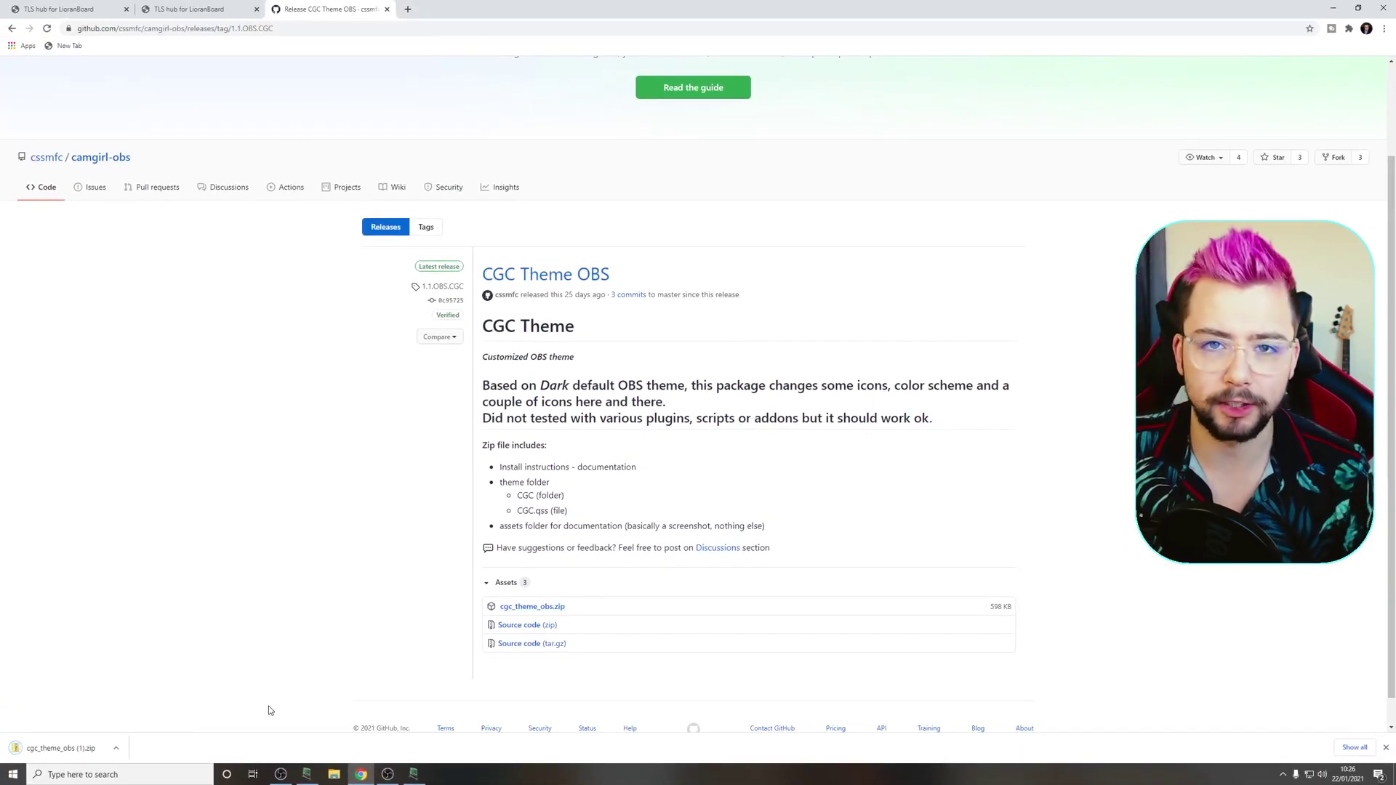
left_click(330, 775)
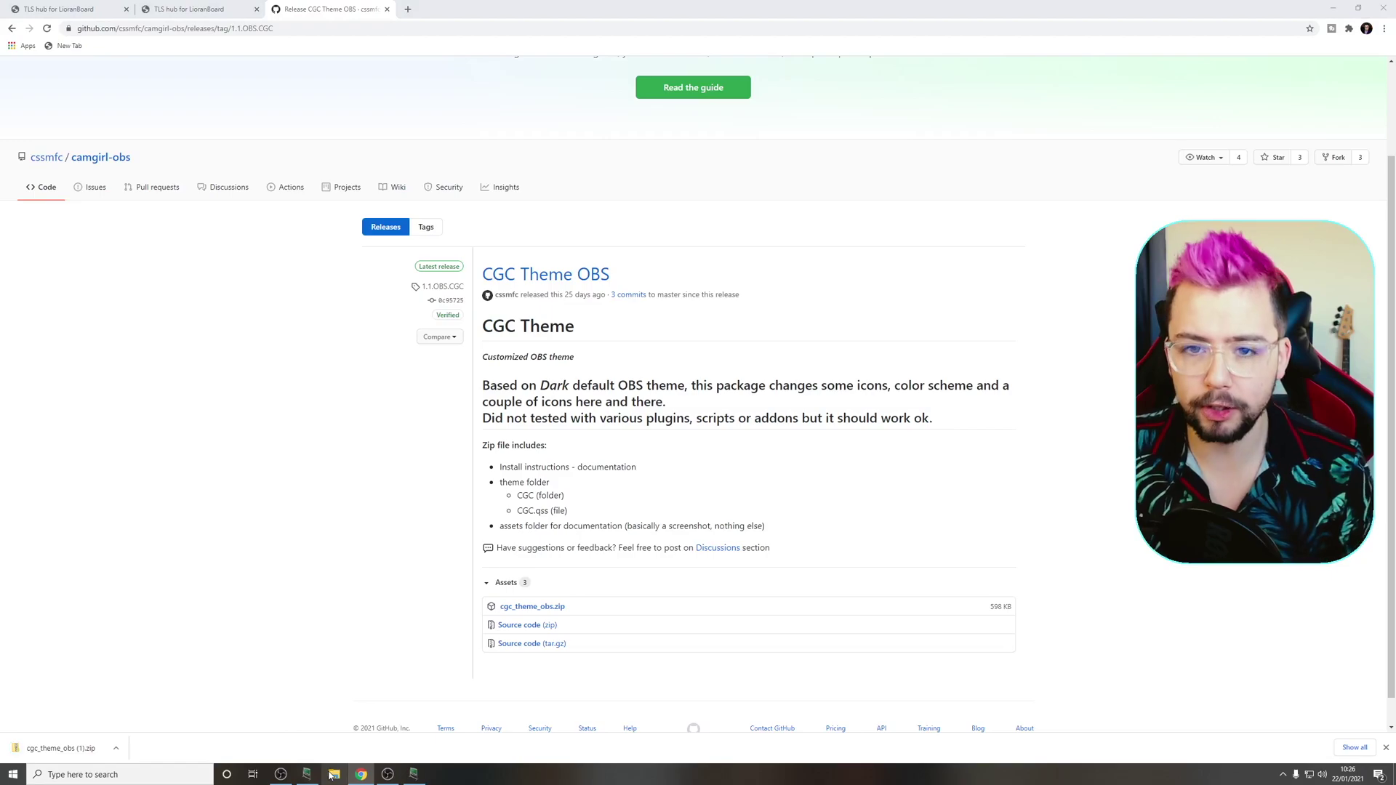
Copy the CGC folder and CGC.qss from the zip's cgc_theme_obs\obs_theme folder in Downloads
left_click(378, 200)
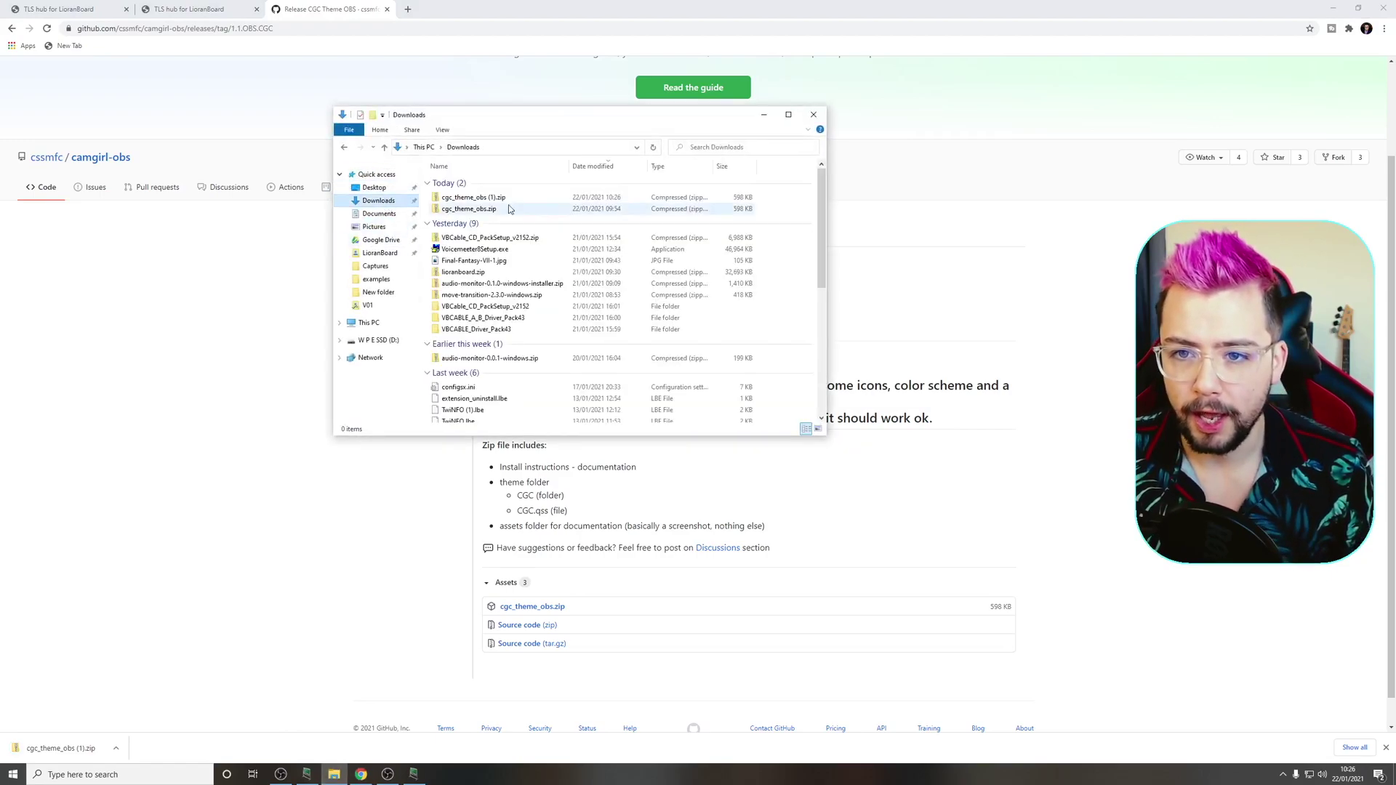
double_click(454, 210)
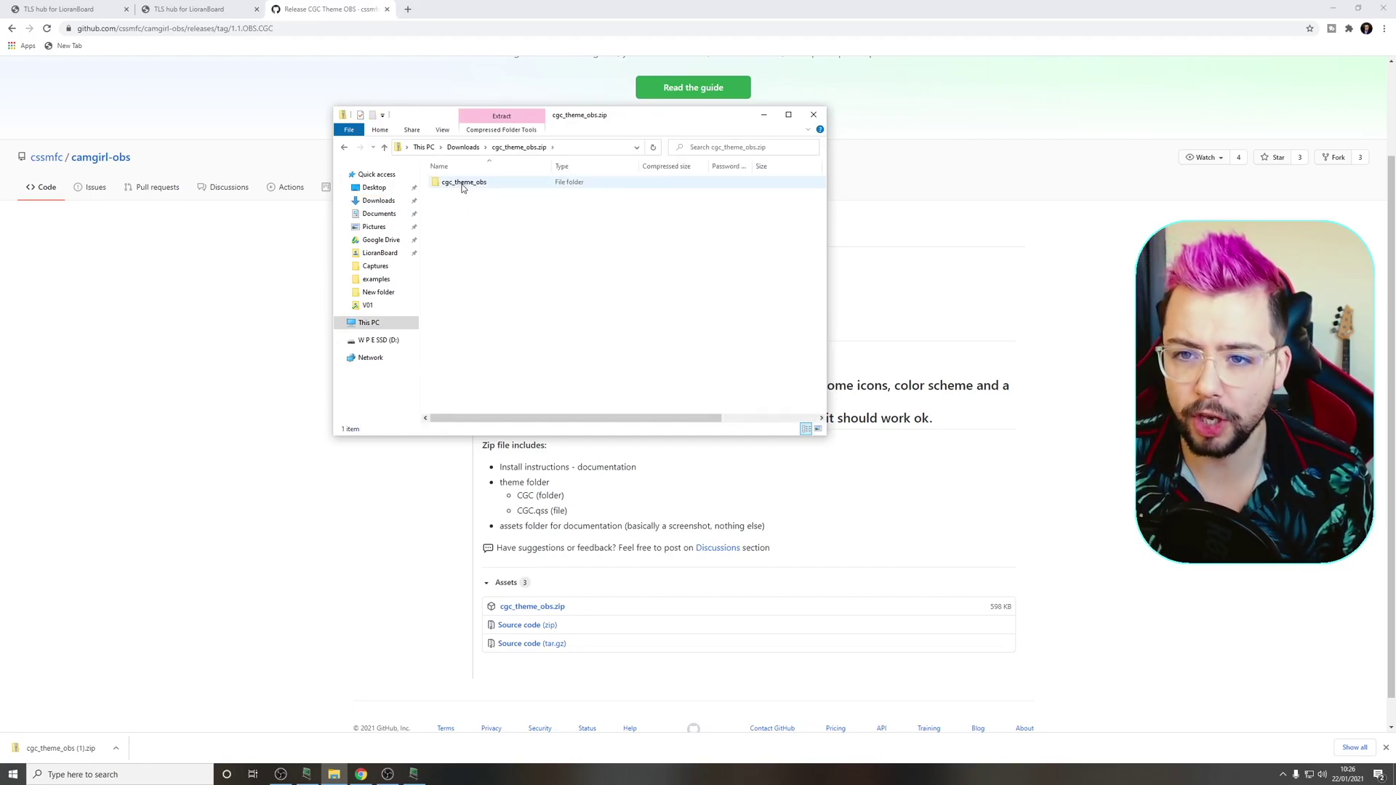
double_click(462, 183)
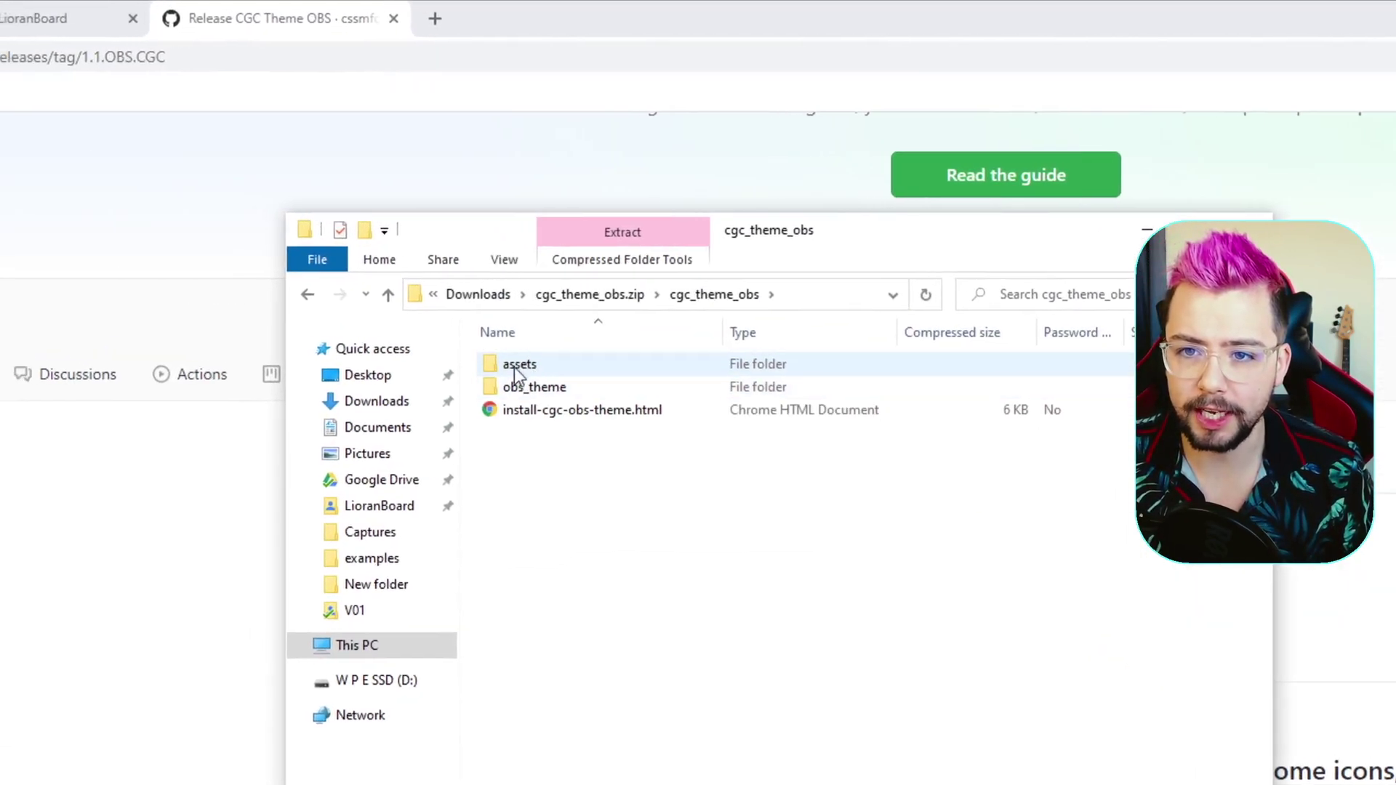
double_click(538, 392)
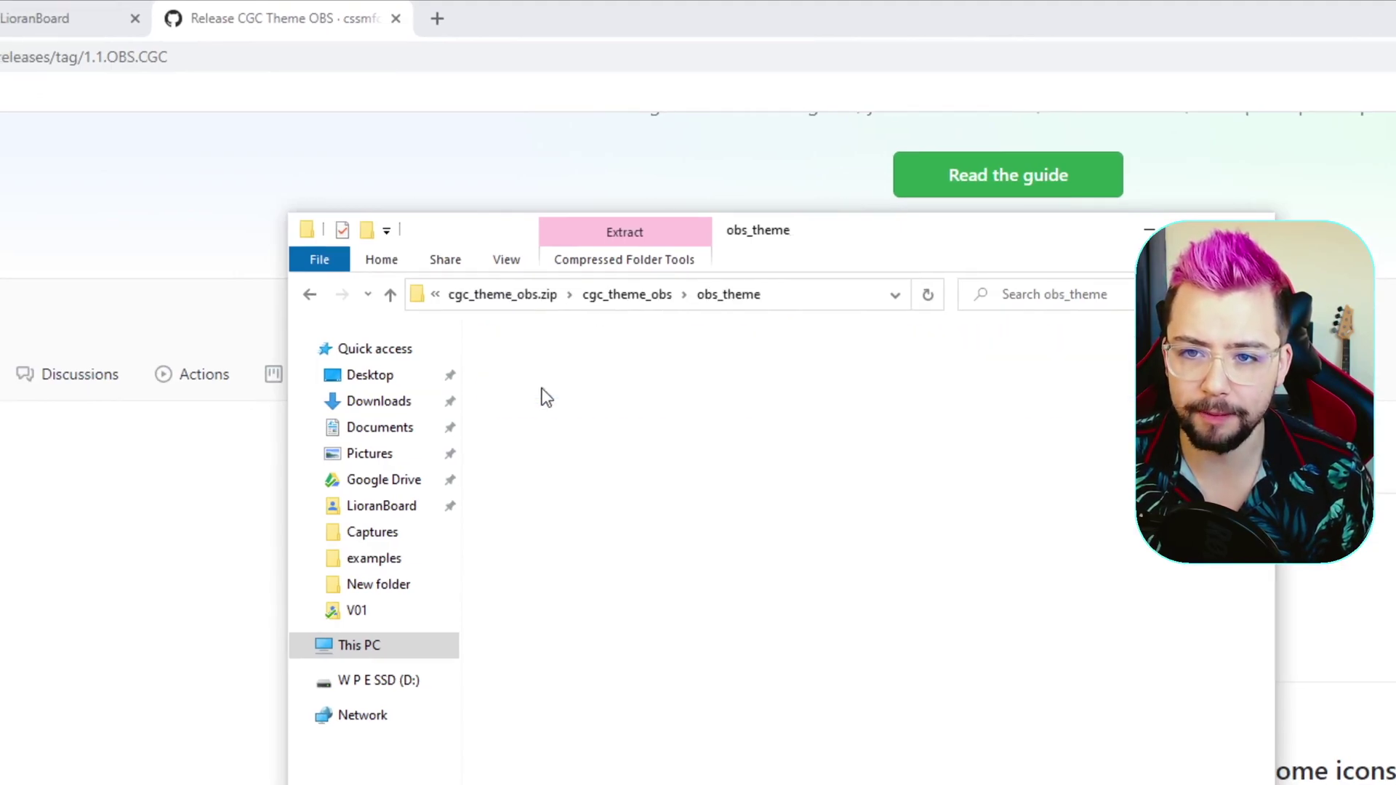
key("ctrl+a")
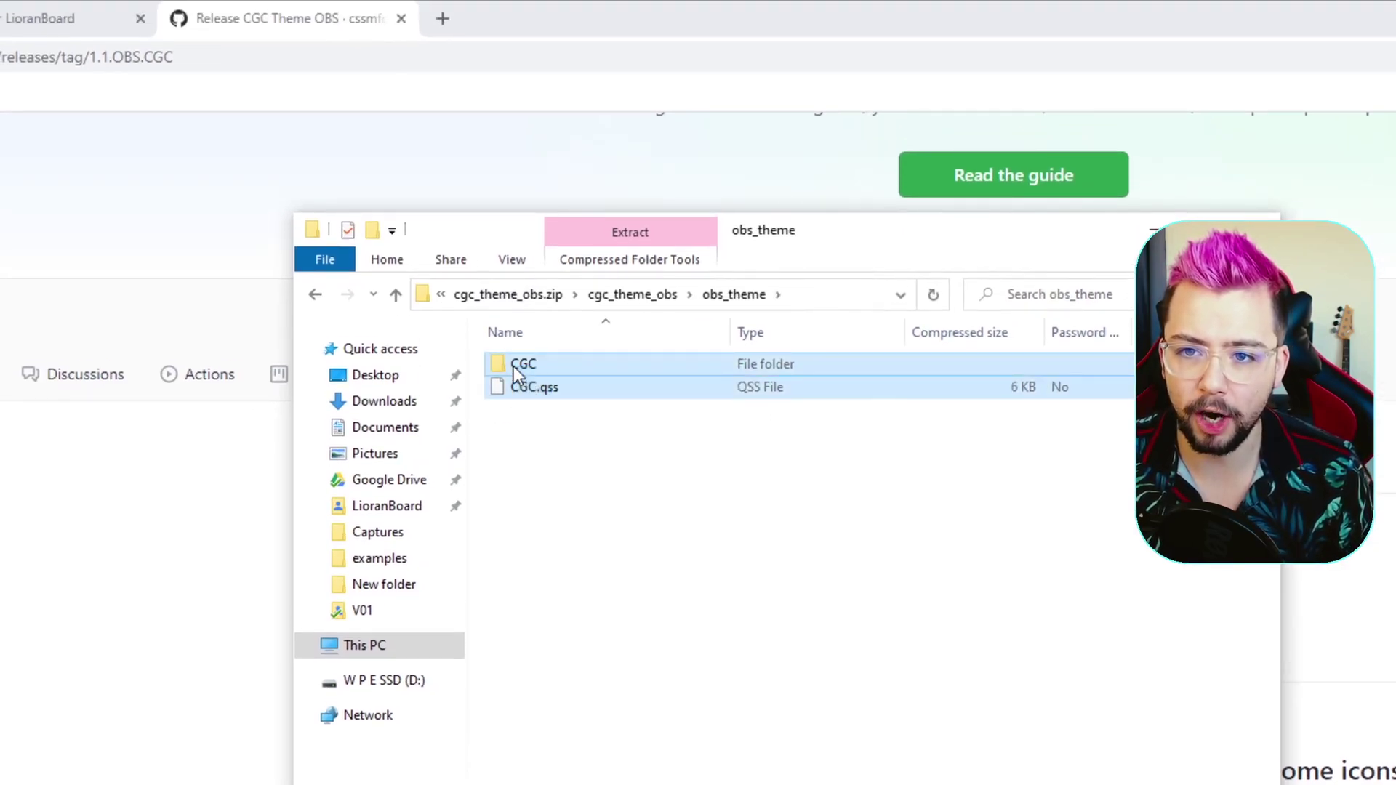
right_click(520, 364)
left_click(574, 402)
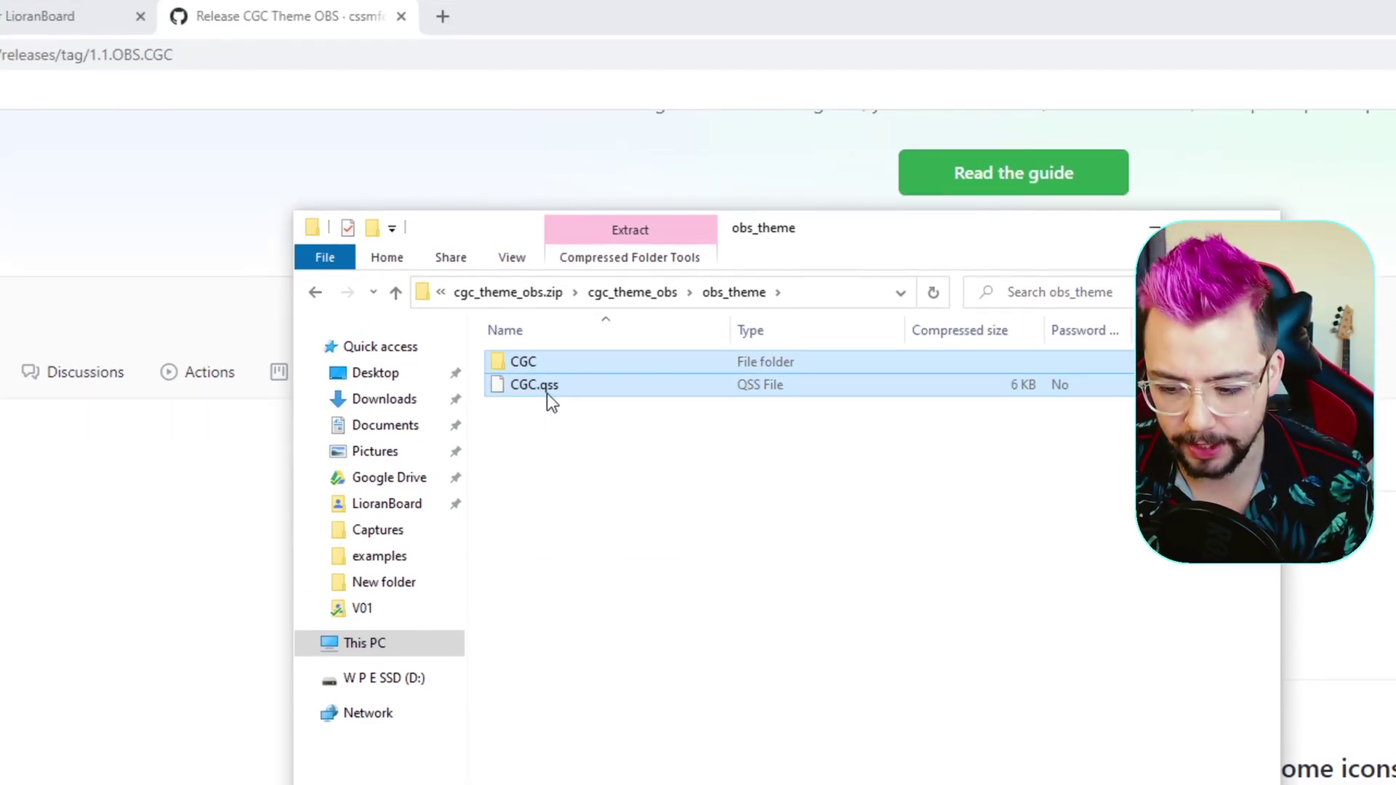
Browse to C:\Program Files\obs-studio\data\obs-studio\themes in File Explorer
left_click(374, 644)
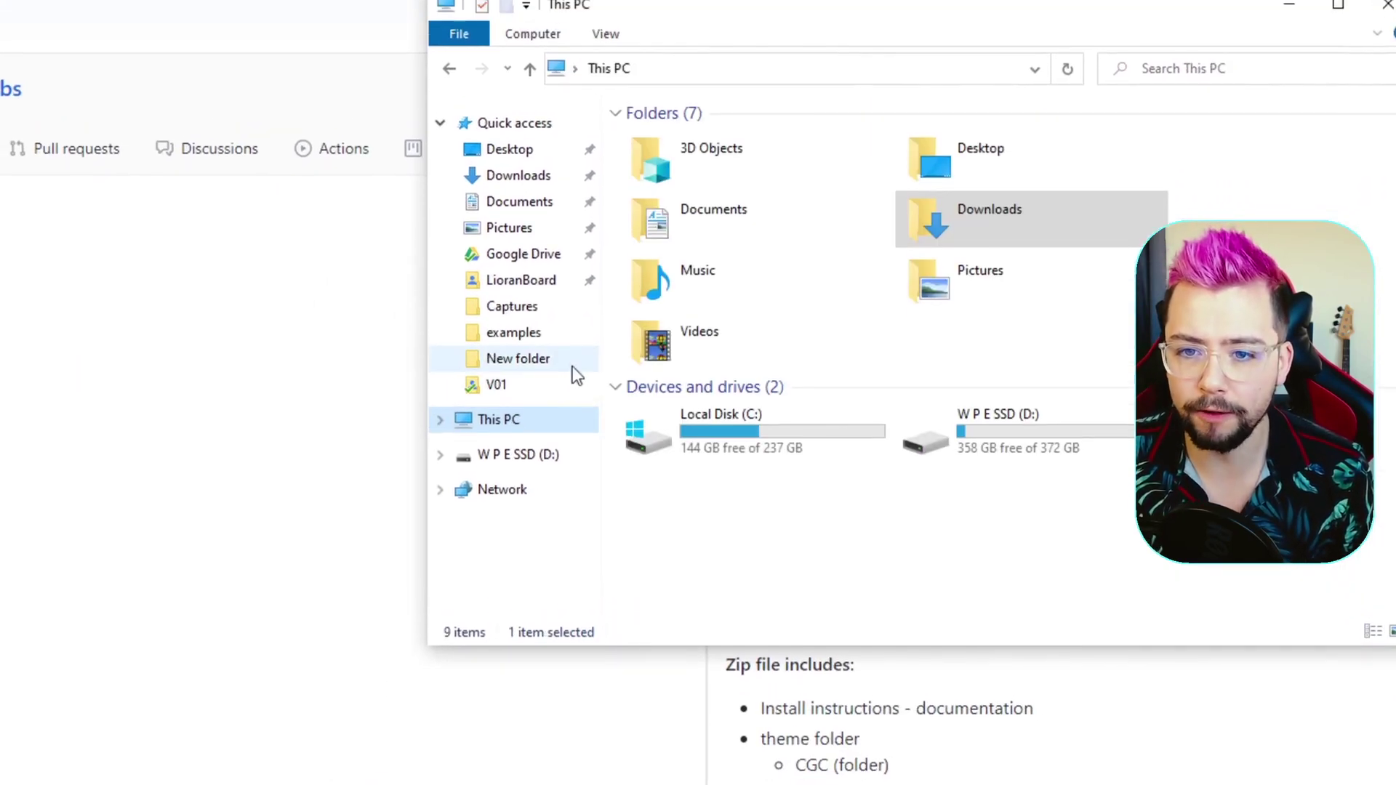
double_click(693, 431)
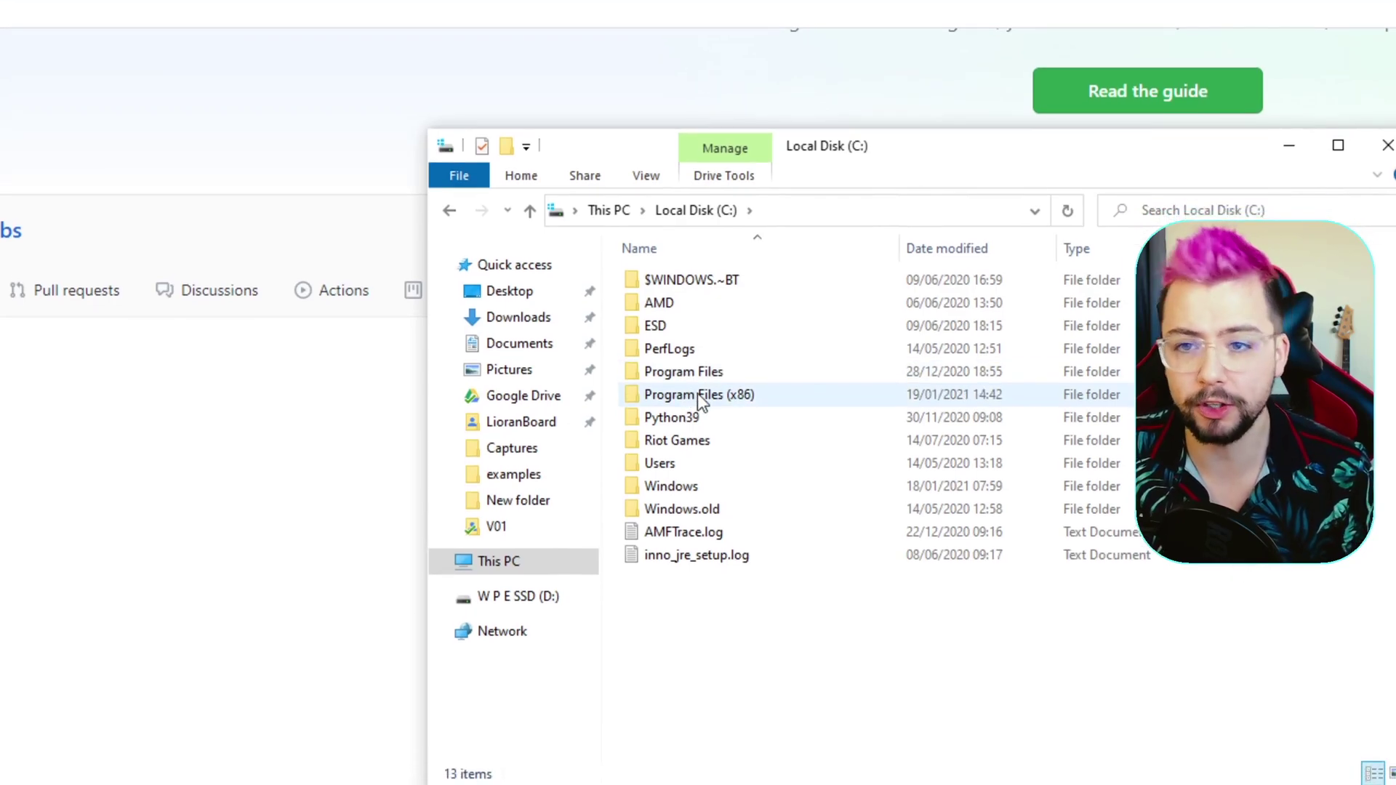
double_click(683, 373)
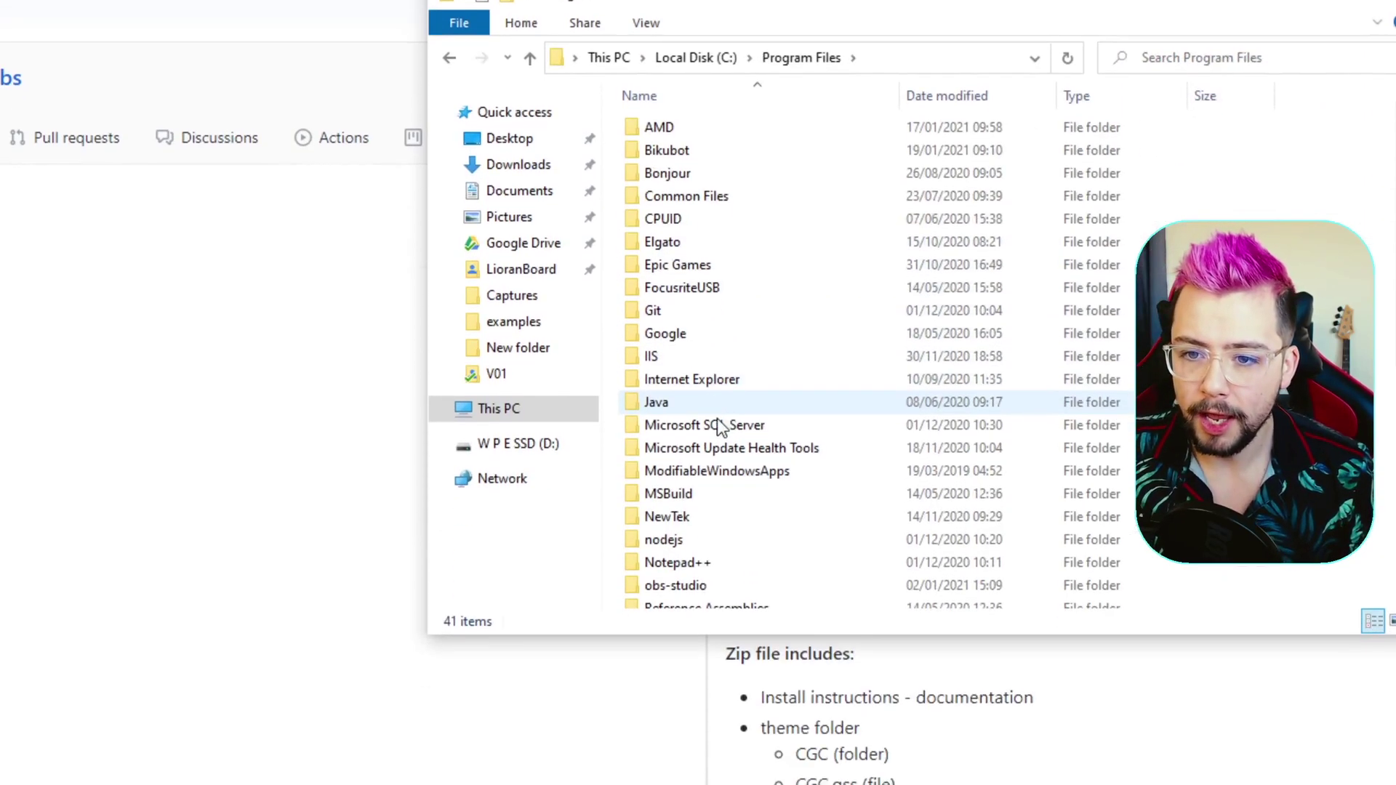
scroll(719, 426, "down", 1)
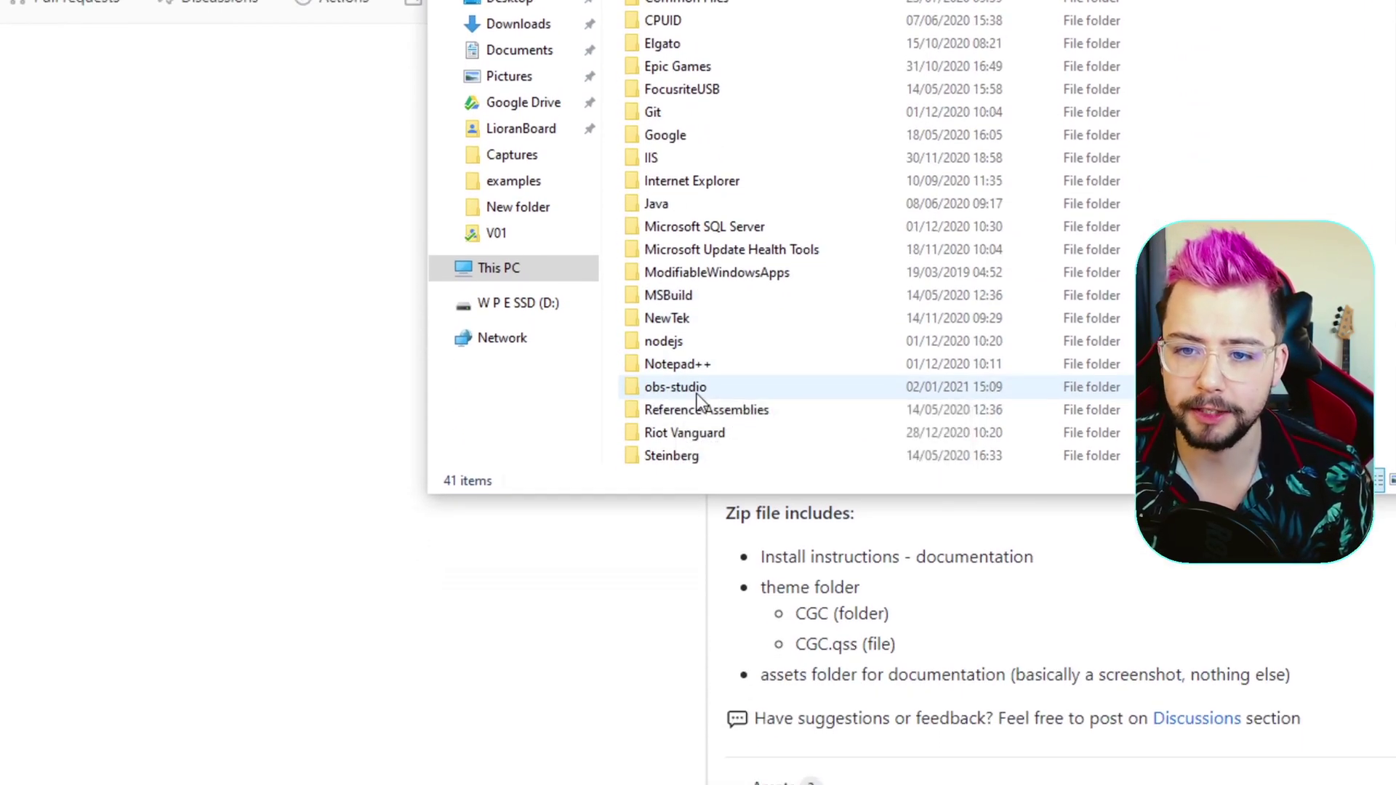
double_click(696, 394)
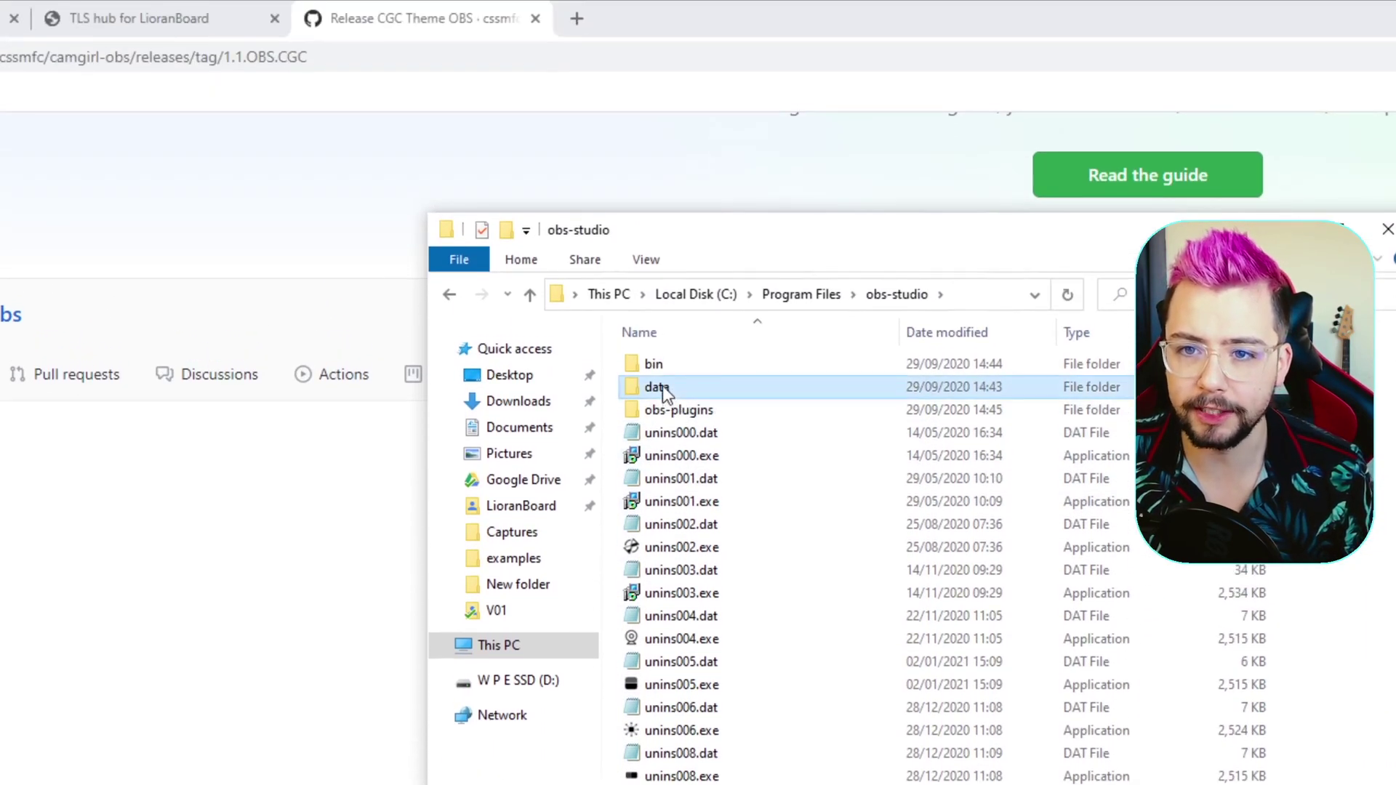
double_click(656, 387)
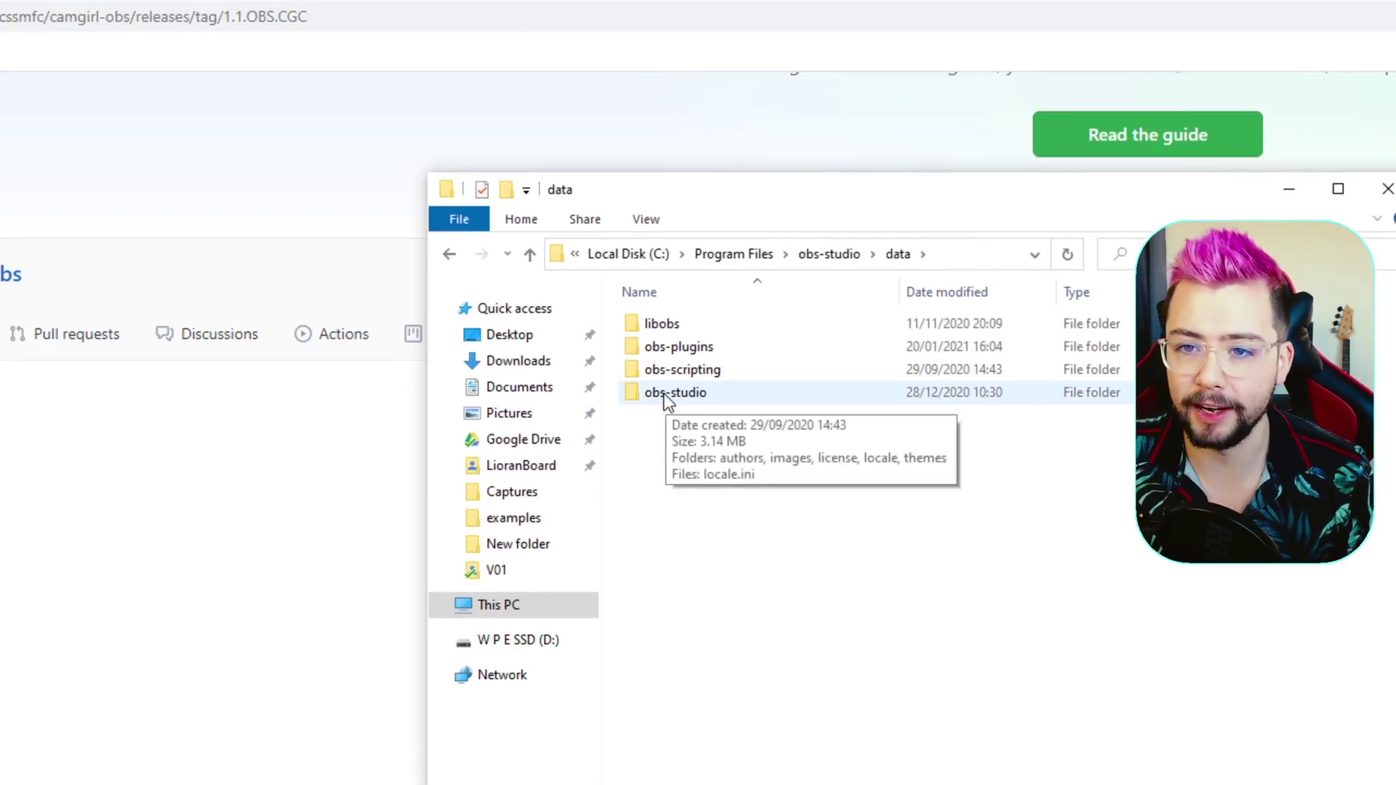
double_click(666, 394)
double_click(666, 394)
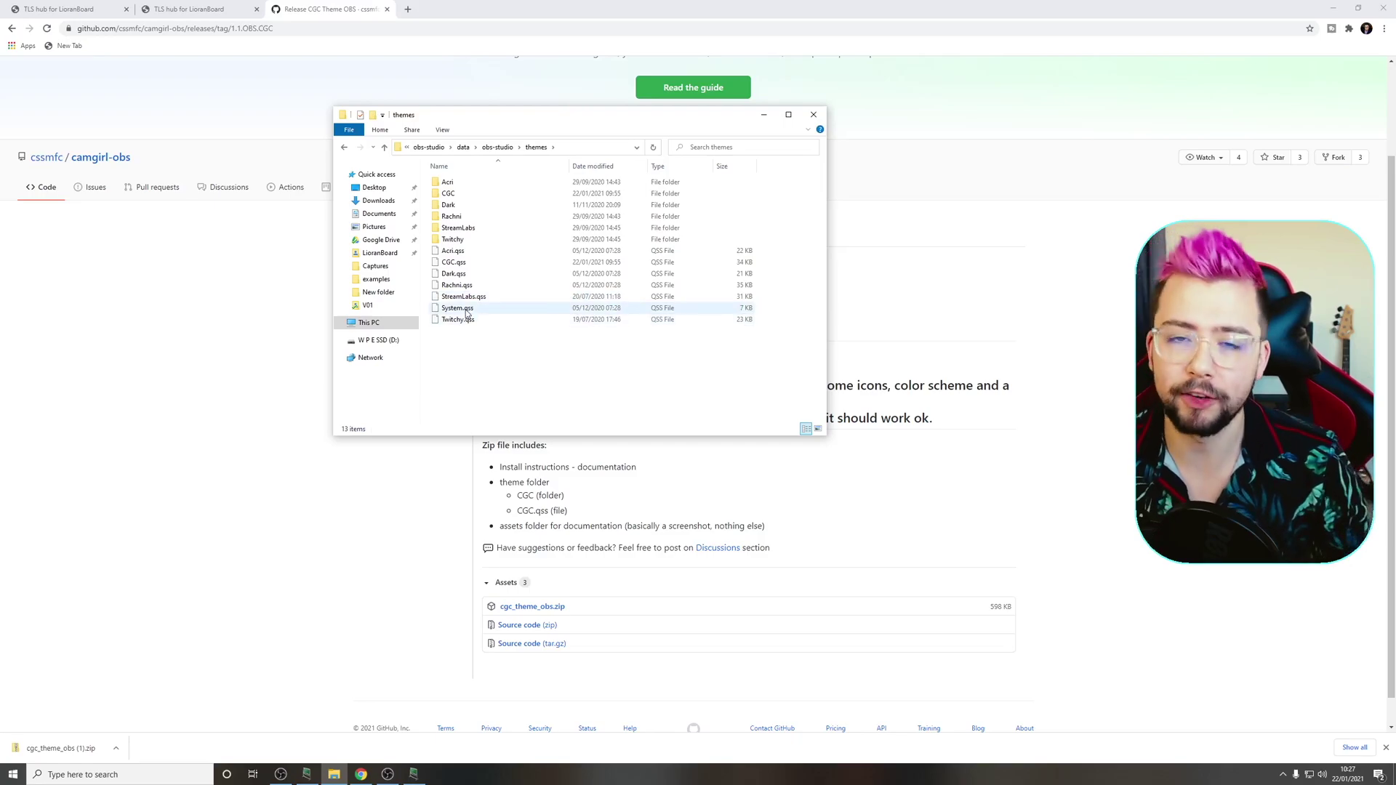
Paste CGC and CGC.qss into the themes folder, replacing existing files with administrator permission
right_click(474, 350)
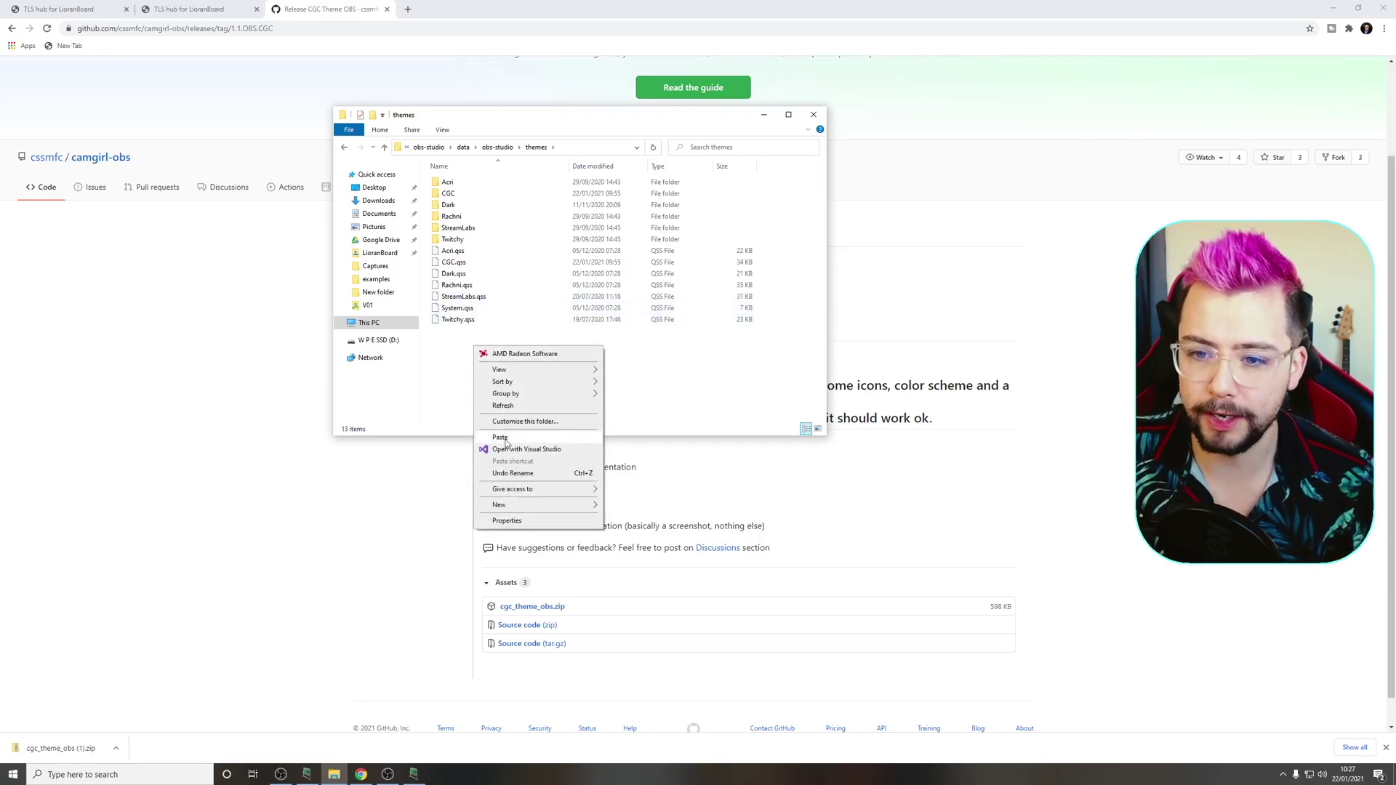
left_click(502, 438)
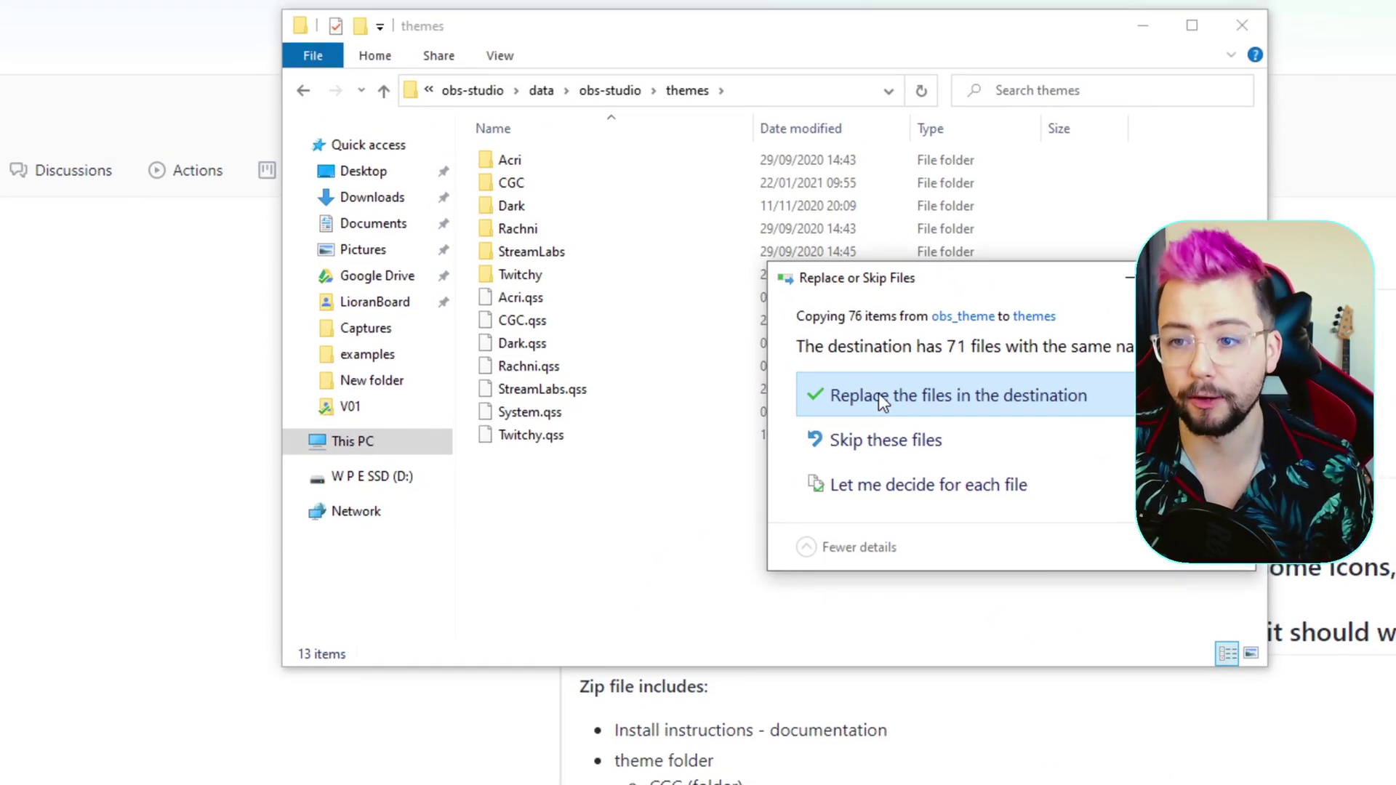
left_click(880, 393)
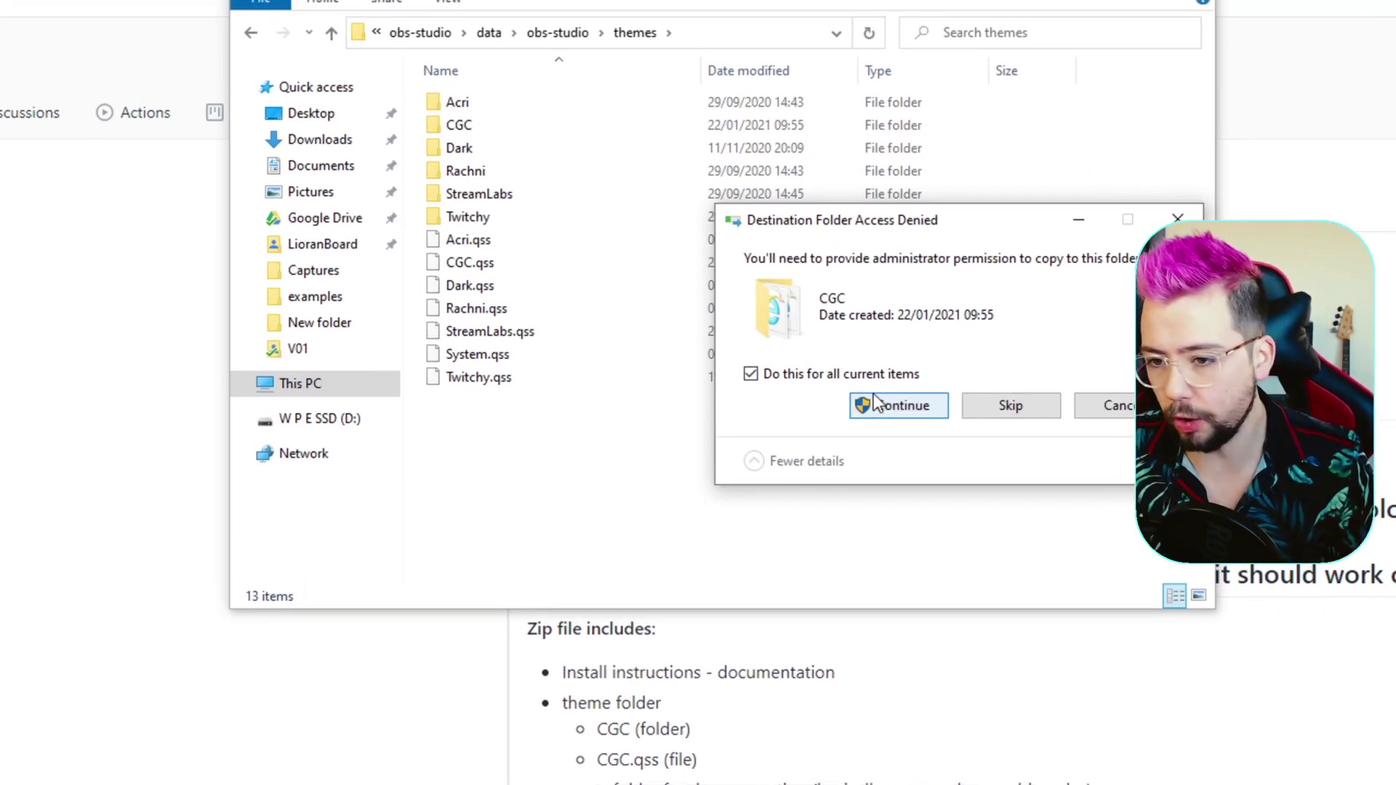
left_click(875, 404)
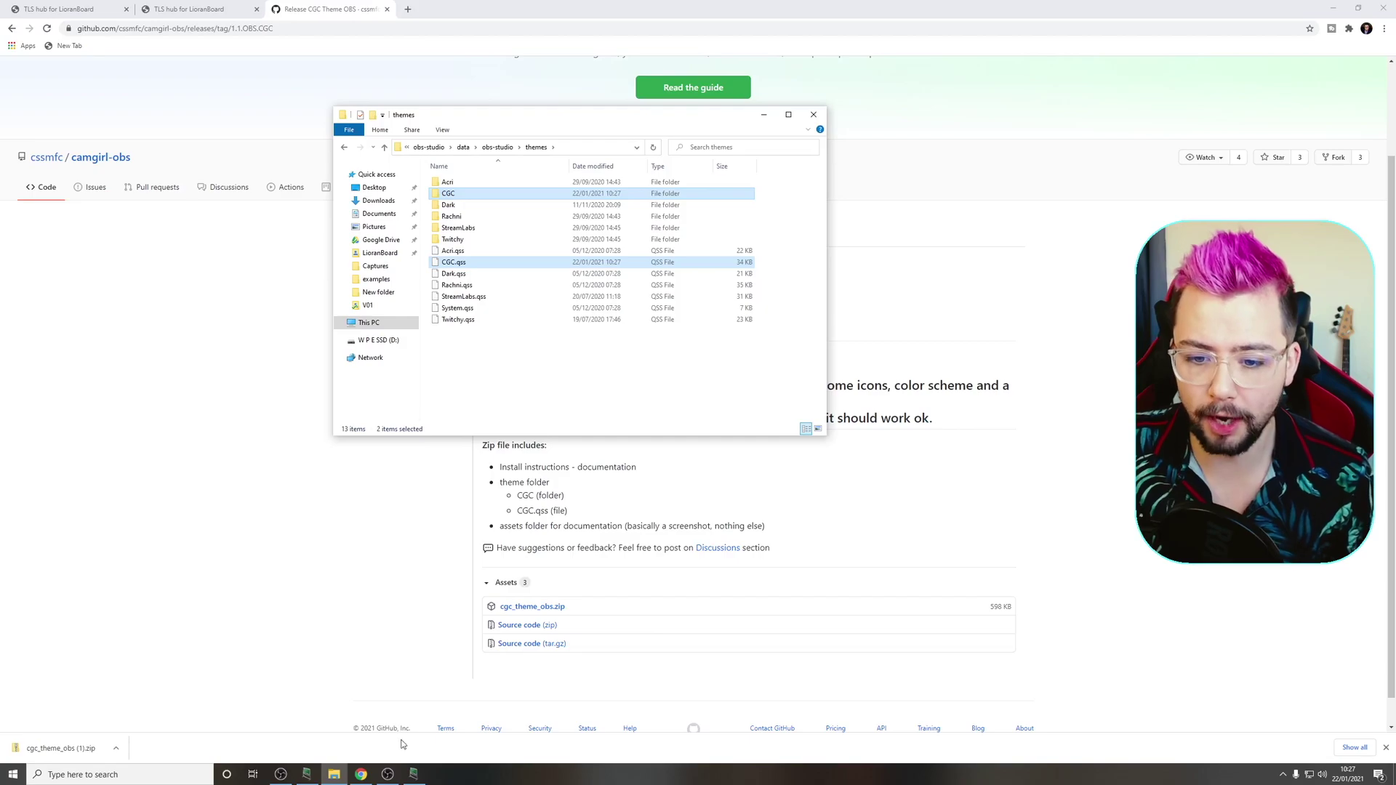
left_click(388, 774)
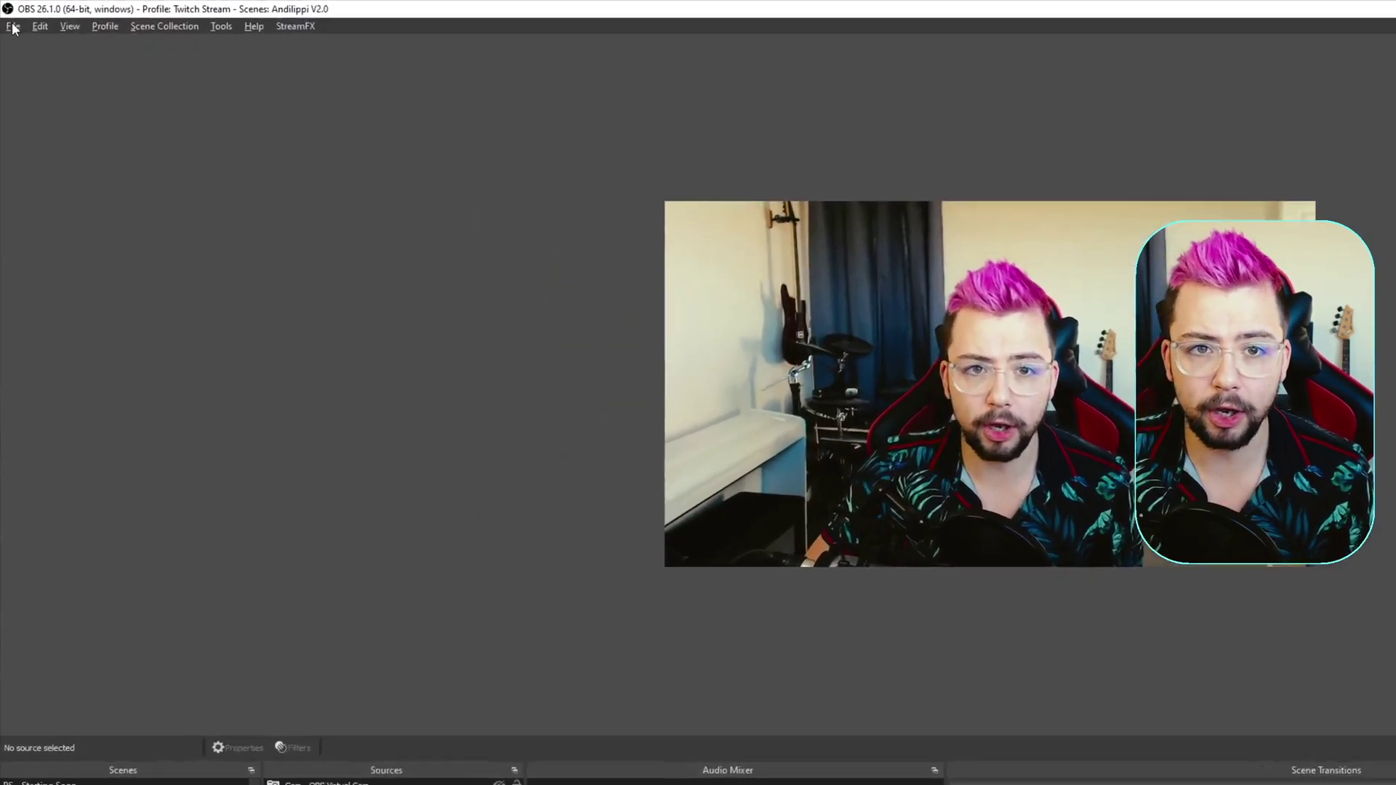
Open OBS Studio's Settings from the File menu
left_click(9, 19)
left_click(40, 121)
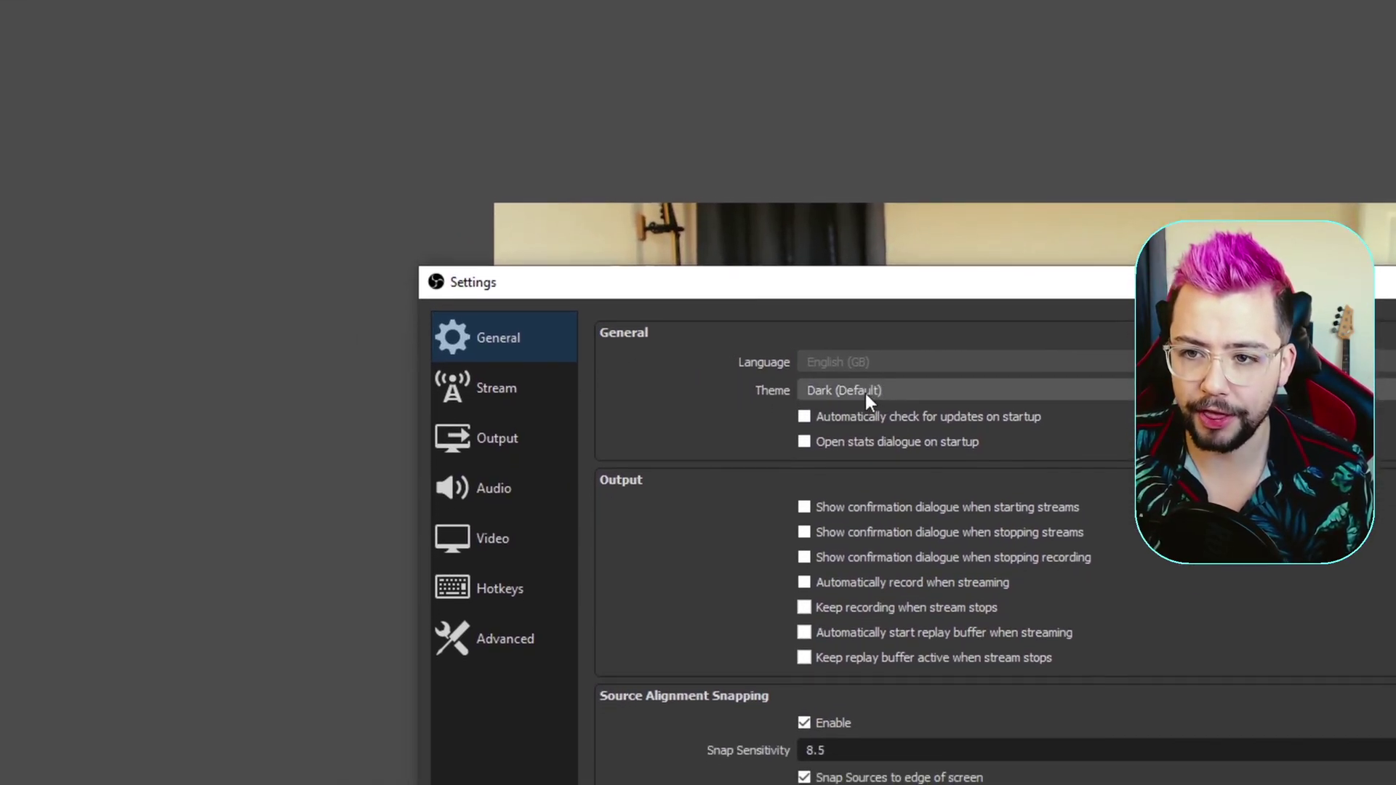
Change the General theme from Dark (Default) to CGC, apply it and close Settings with OK
left_click(872, 436)
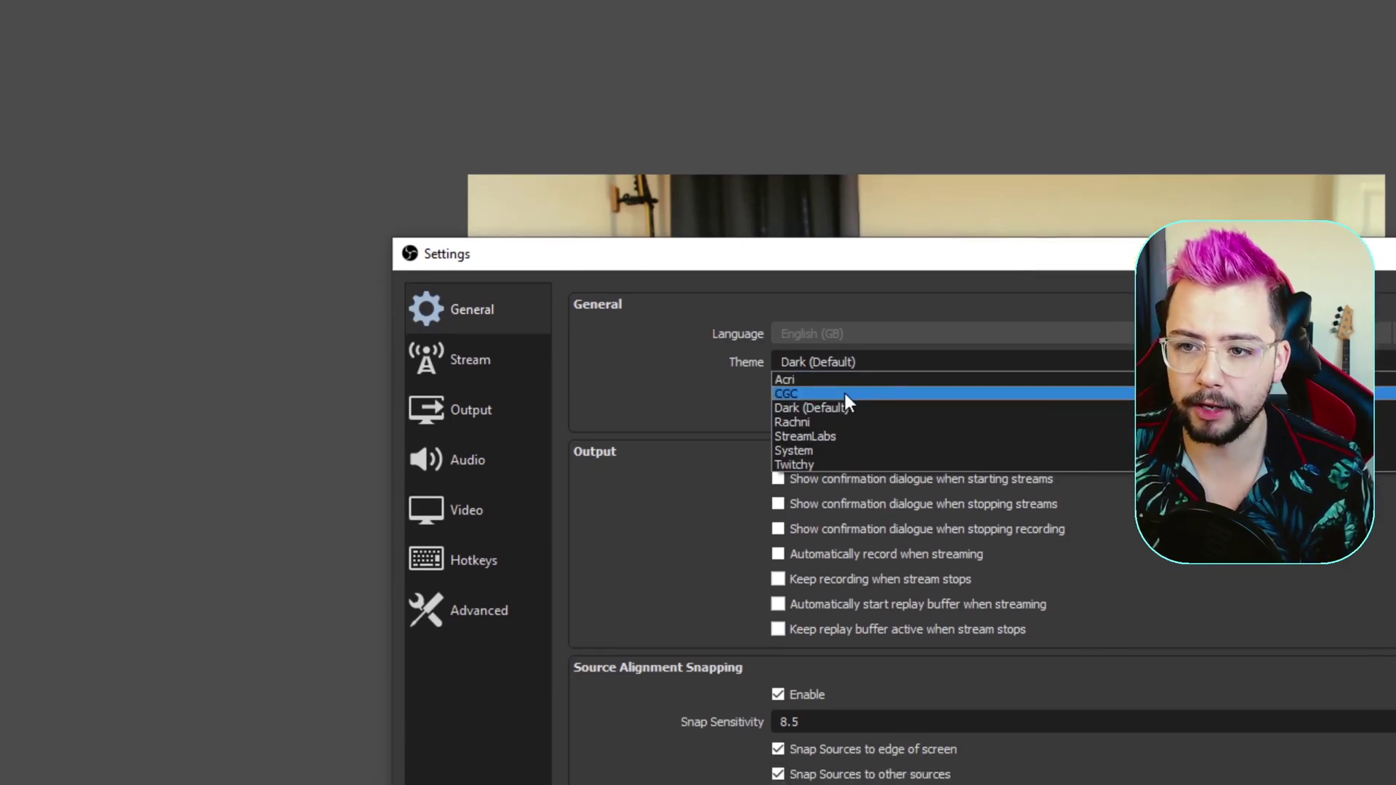
key("Escape")
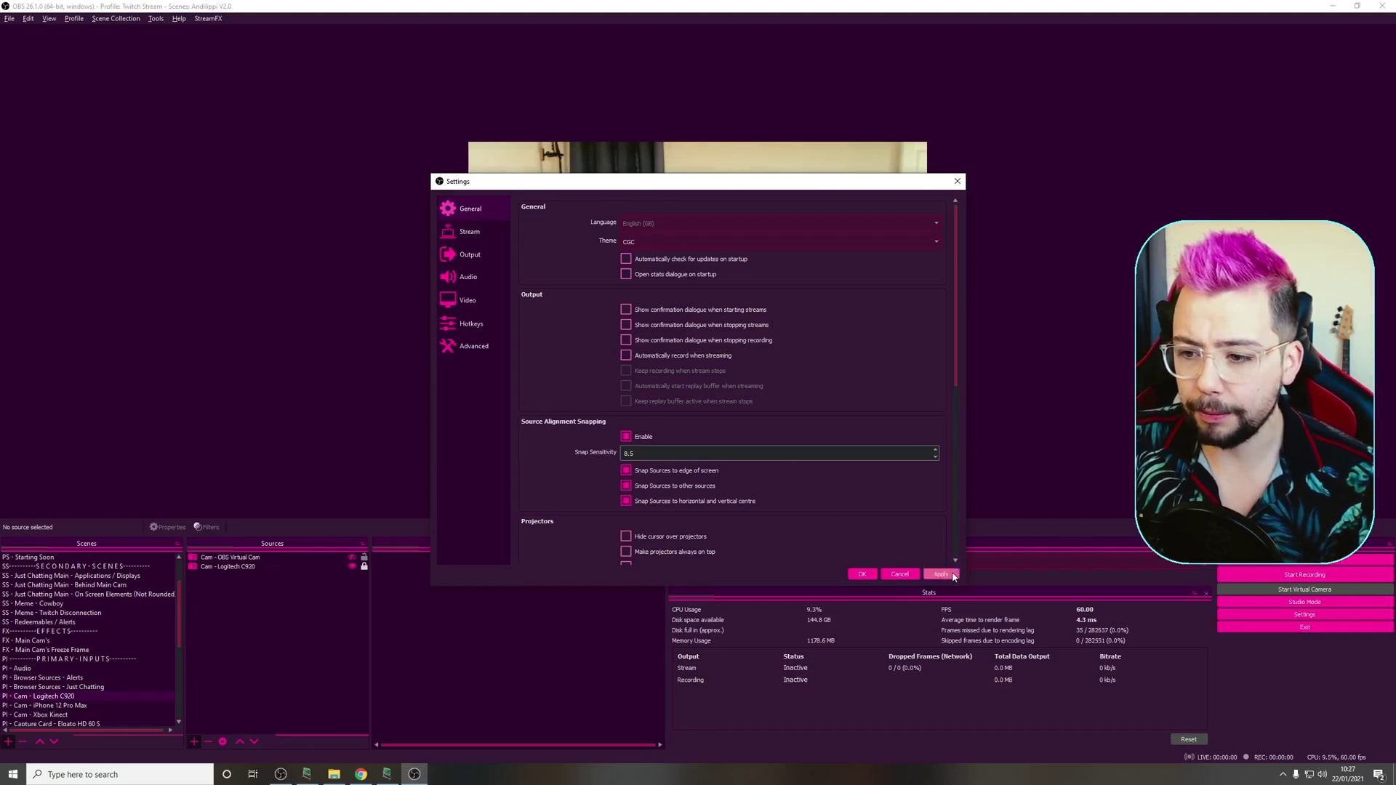
left_click(860, 578)
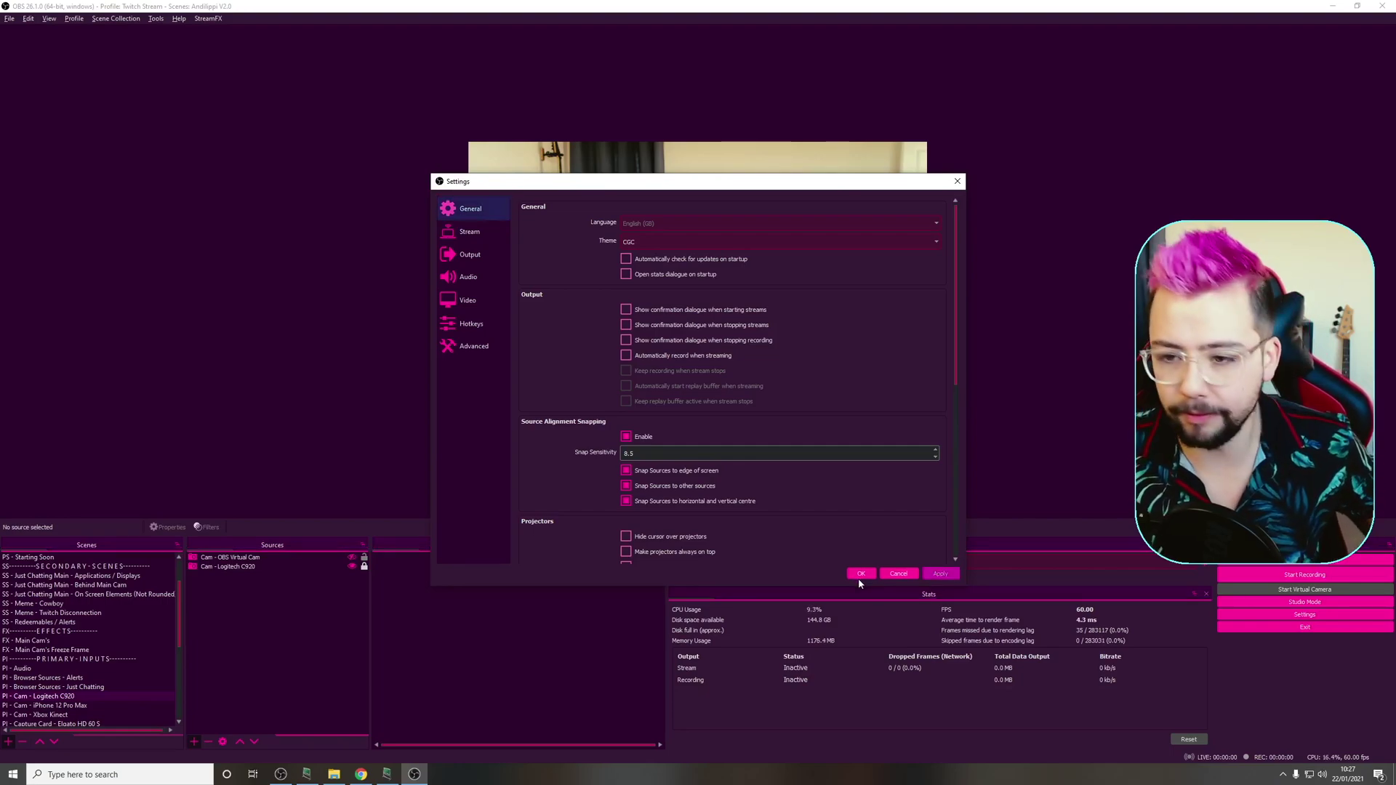
left_click(858, 578)
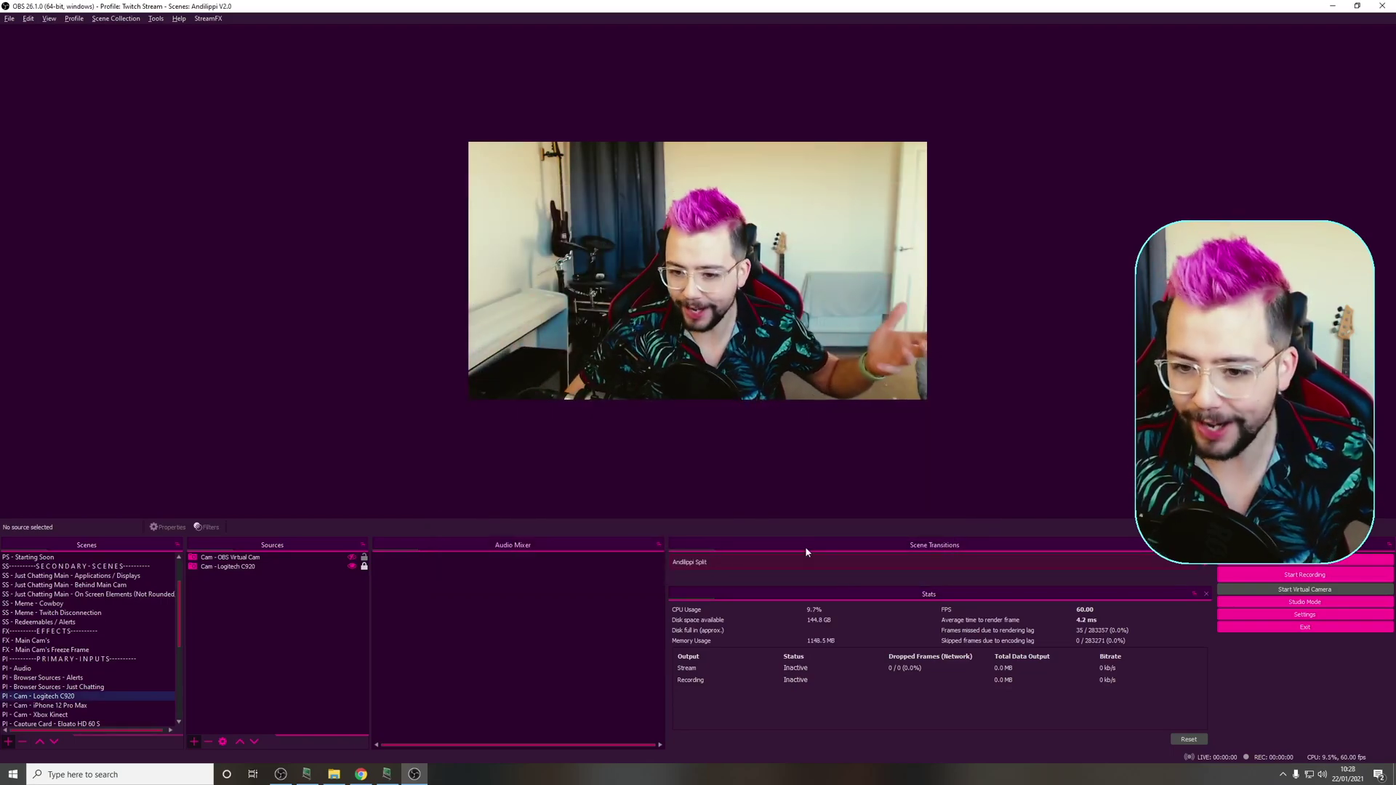
Open the Filters window for the 'Cam - OBS Virtual Cam' source in the Sources dock
right_click(250, 557)
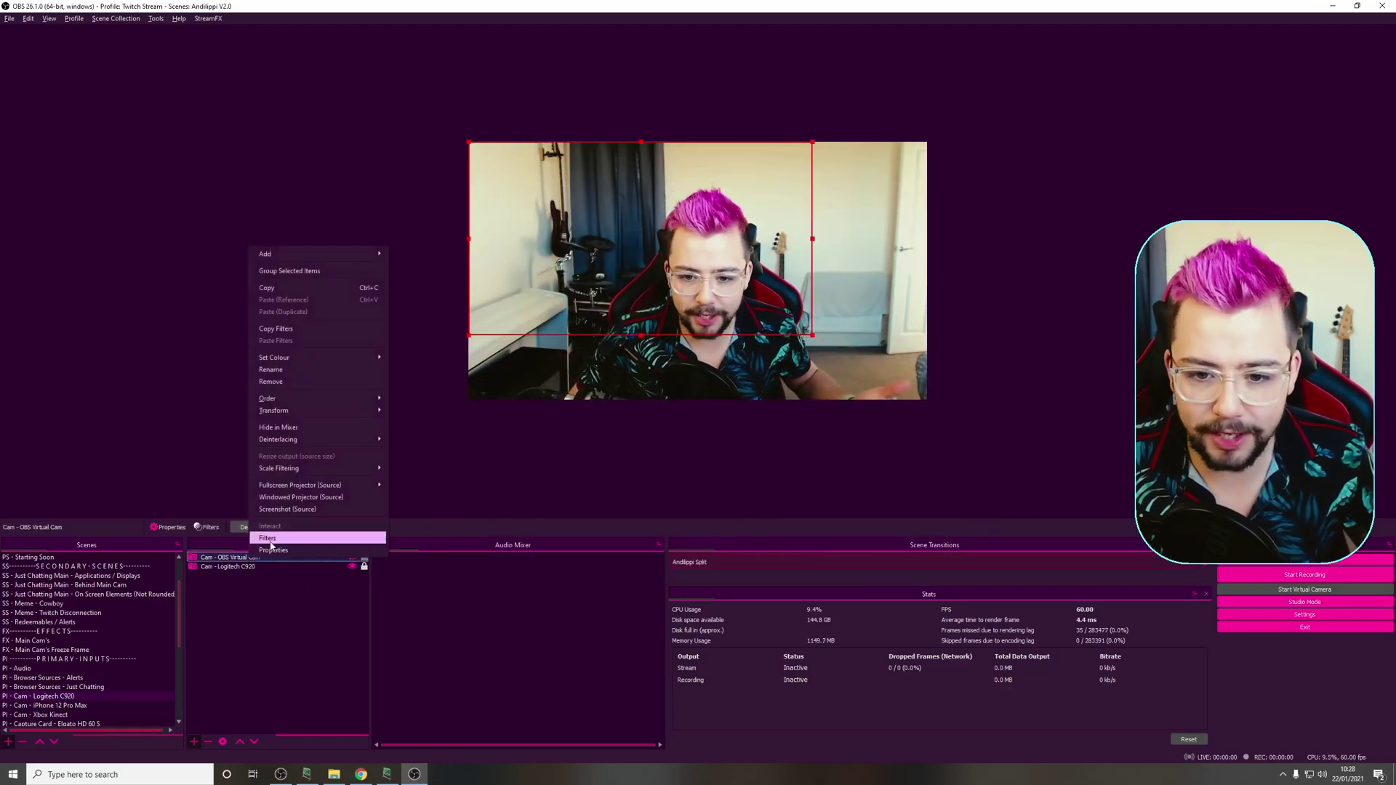
left_click(269, 539)
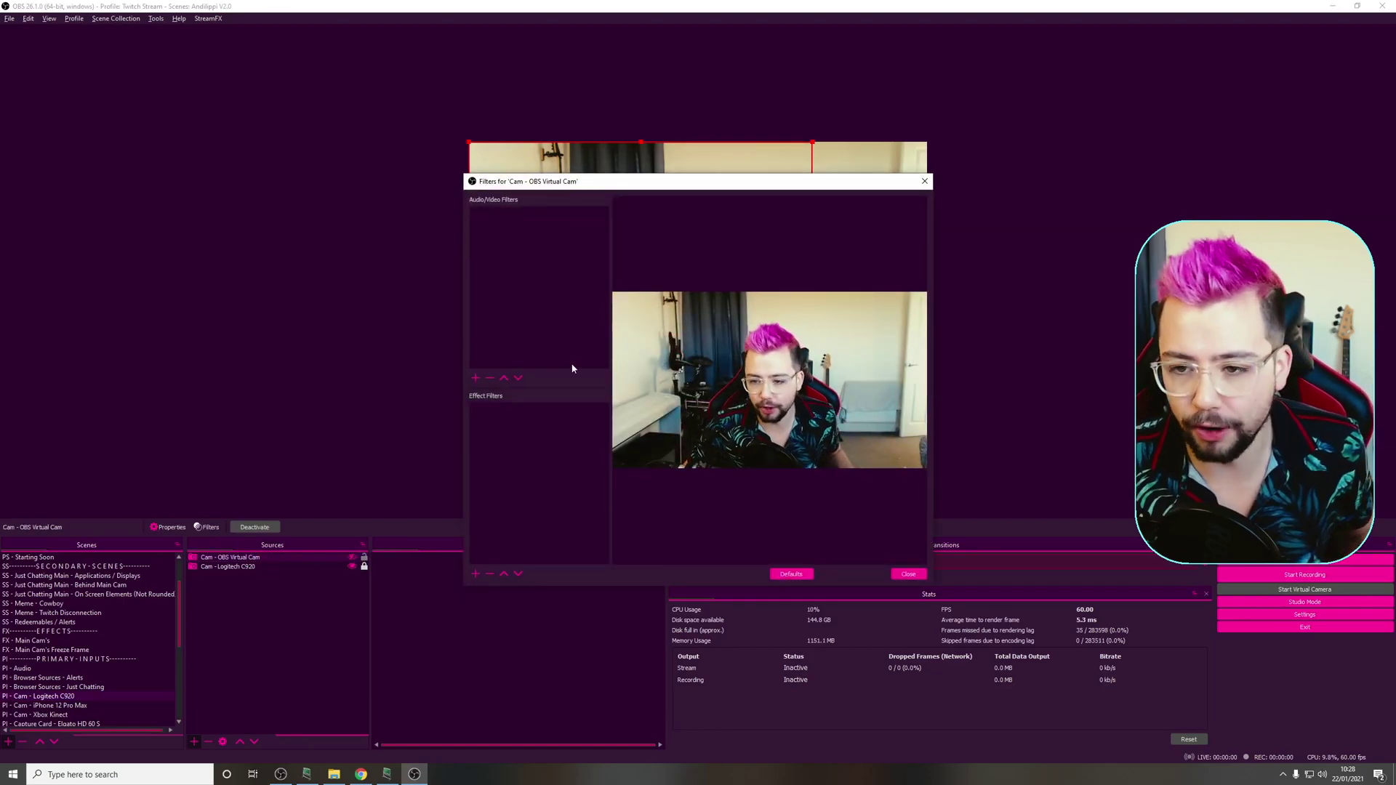